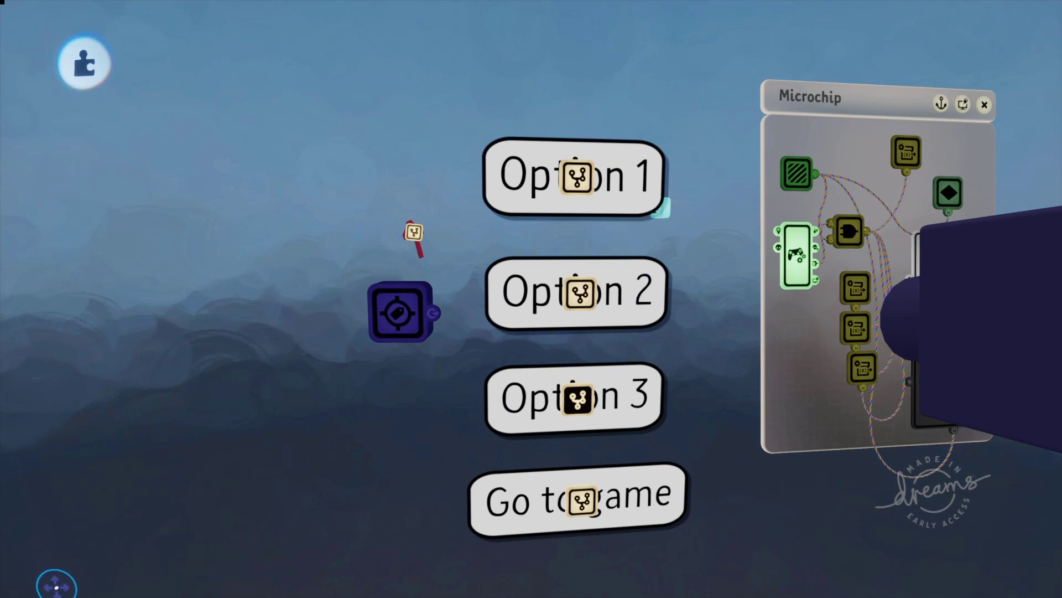
Test the character menu in play mode by choosing Option 1, Option 2 and Option 3, and Option 2 again.
{"action": "key", "text": "Escape"}
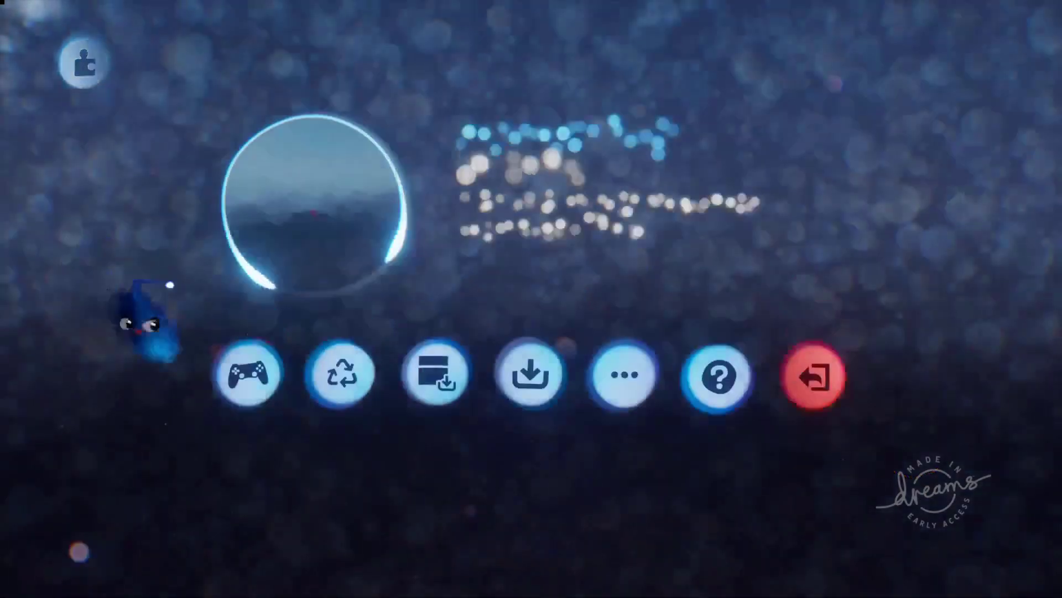
{"action": "left_click", "coordinate": [248, 416]}
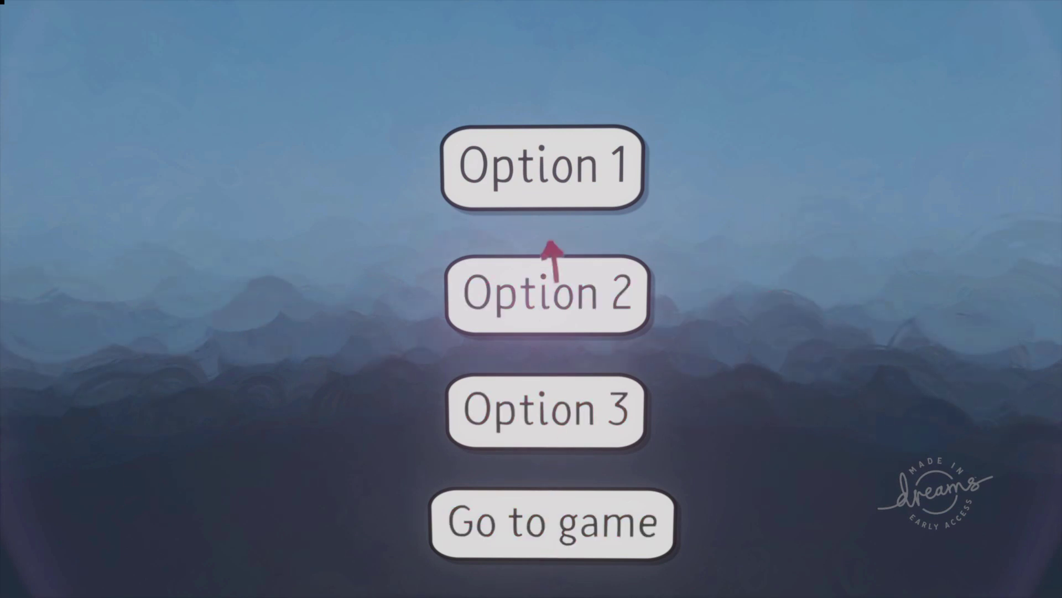
{"action": "left_click", "coordinate": [570, 171]}
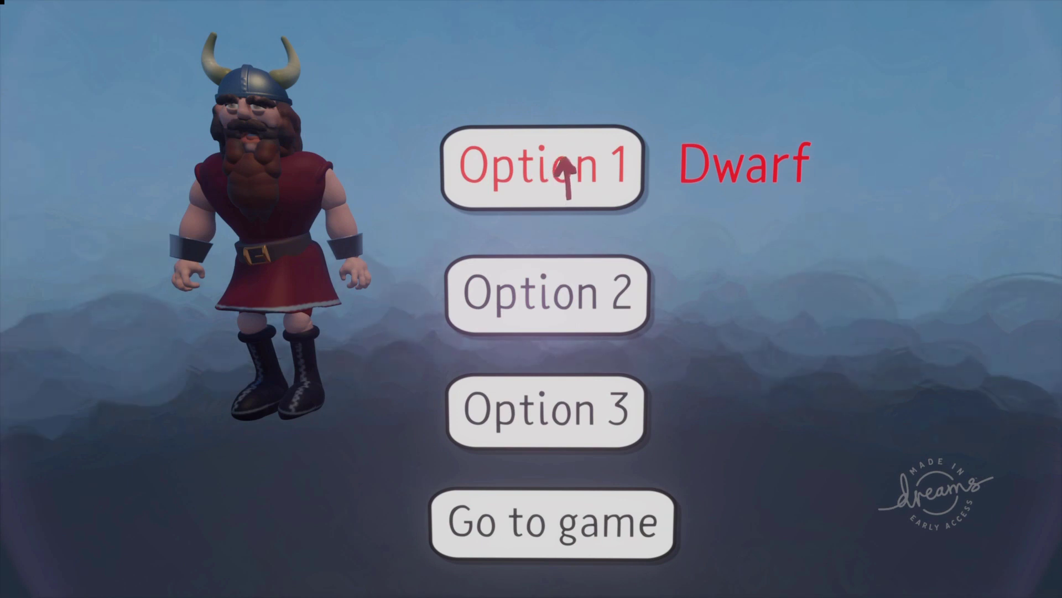
{"action": "left_click", "coordinate": [536, 301]}
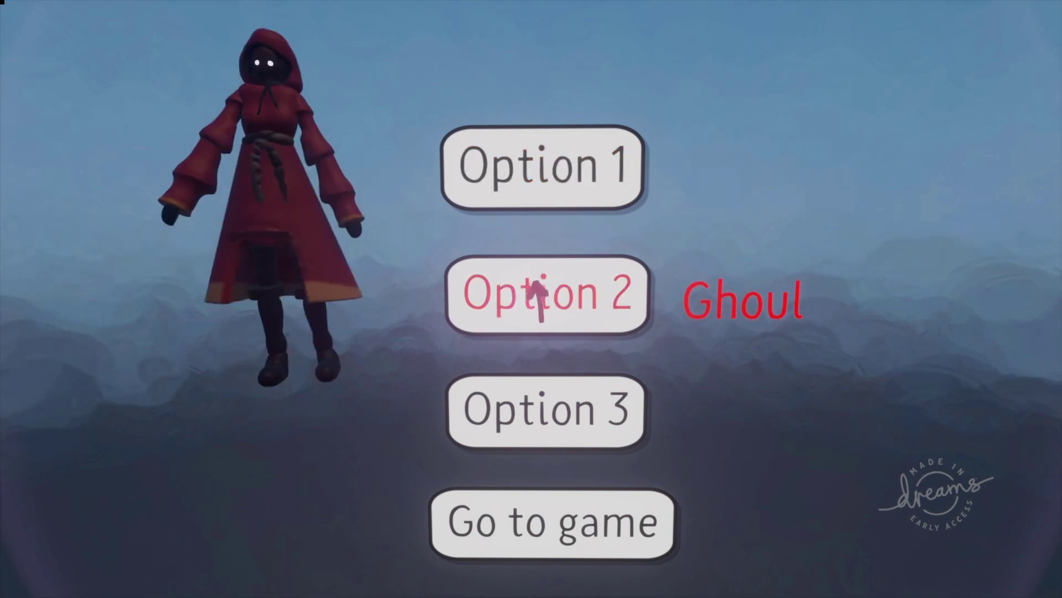
{"action": "left_click", "coordinate": [520, 417]}
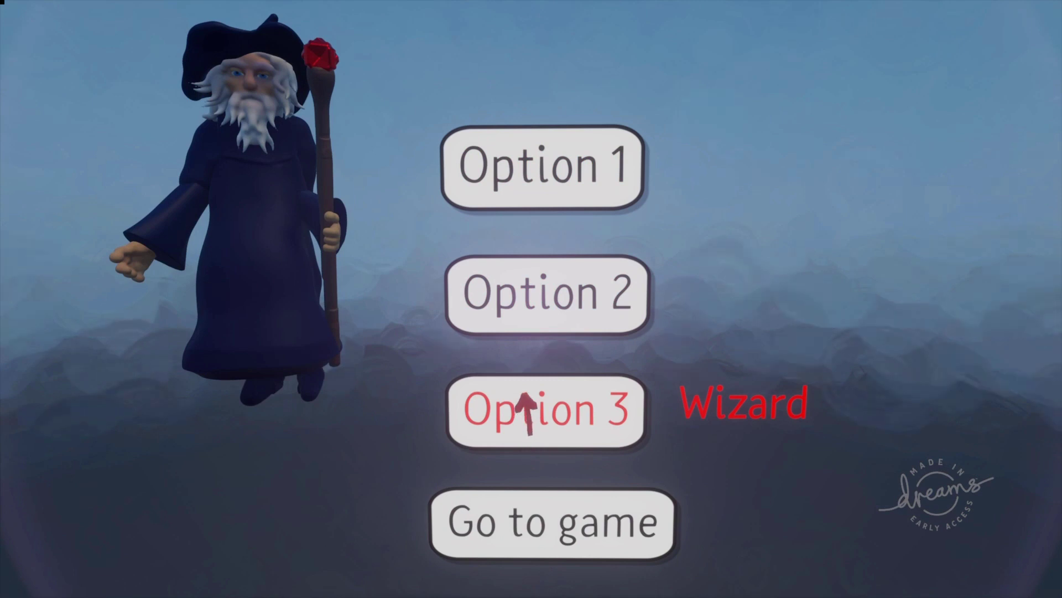
{"action": "left_click", "coordinate": [543, 292]}
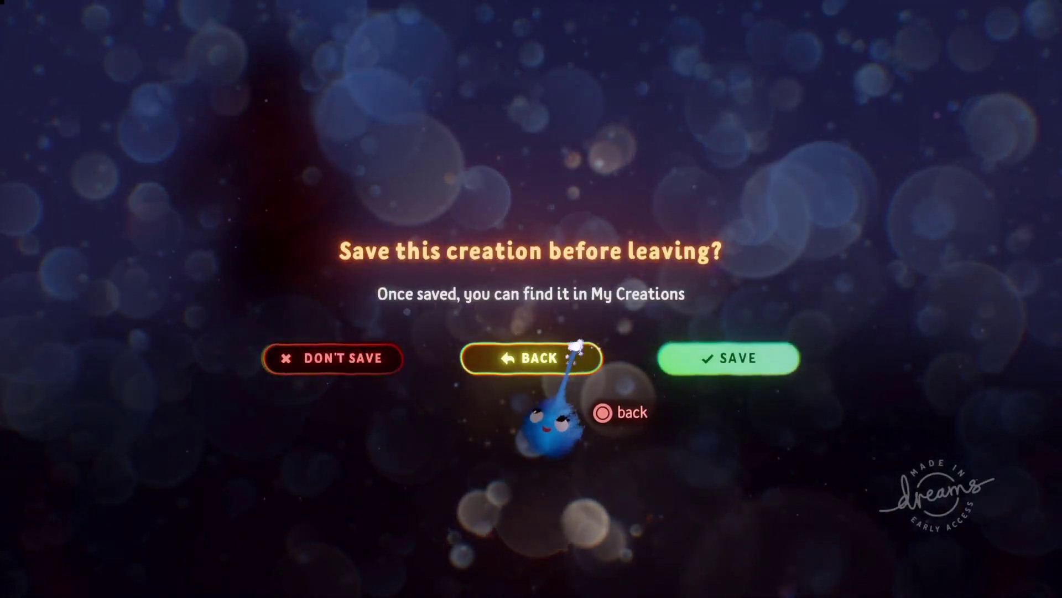
Go back from the save prompt without leaving the creation and return from play mode to edit mode.
{"action": "left_click", "coordinate": [565, 351]}
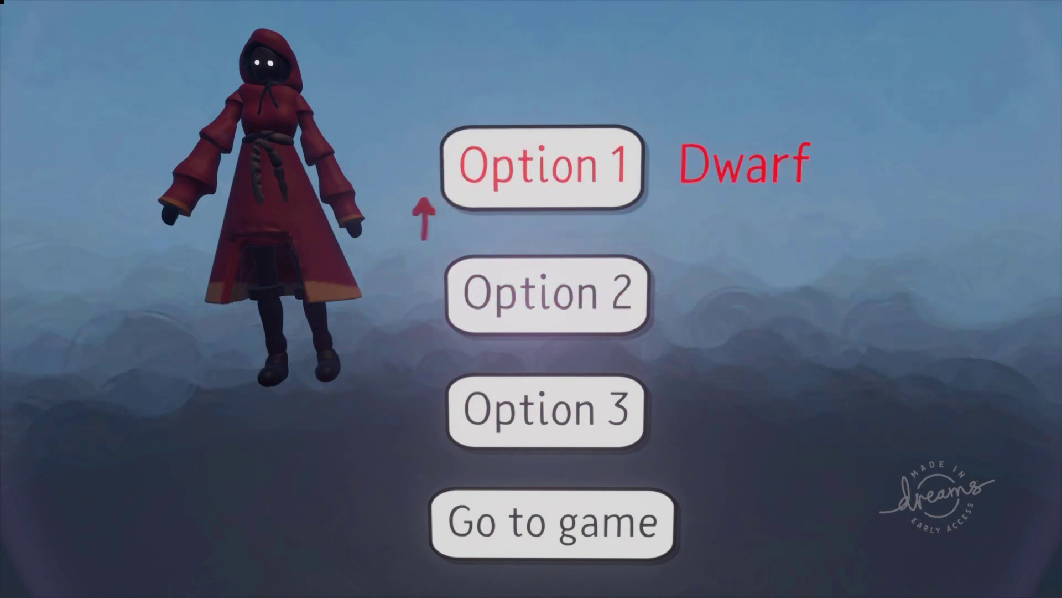
{"action": "key", "text": "Escape"}
{"action": "left_click", "coordinate": [379, 427]}
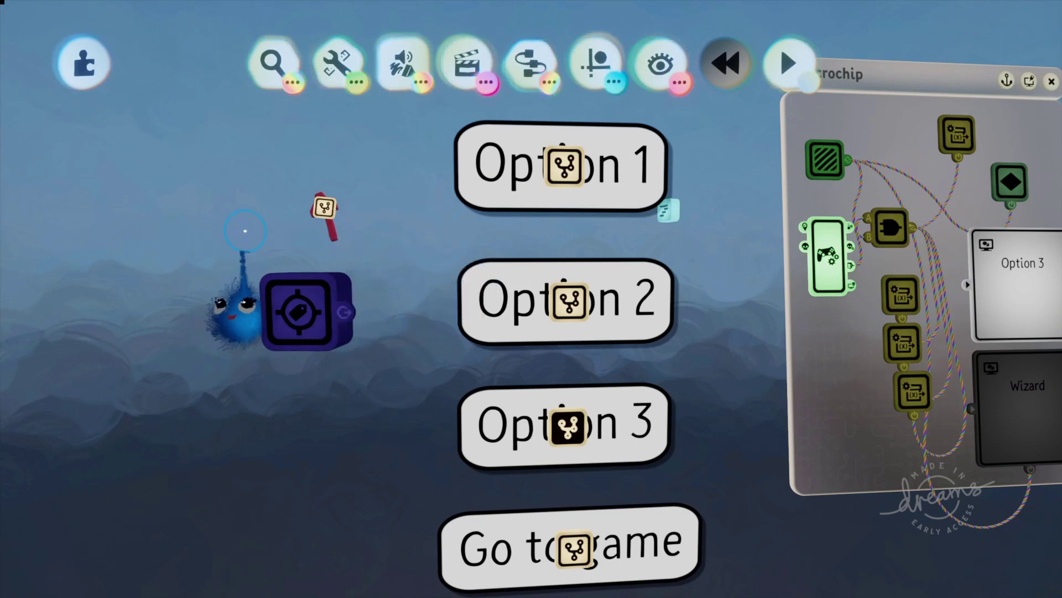
Examine the possession settings of the Controller Sensor inside the red arrow pointer's microchip, and close its canvas.
{"action": "scroll", "coordinate": [308, 202], "scroll_direction": "up", "scroll_amount": 5}
{"action": "scroll", "coordinate": [280, 171], "scroll_direction": "down", "scroll_amount": 6}
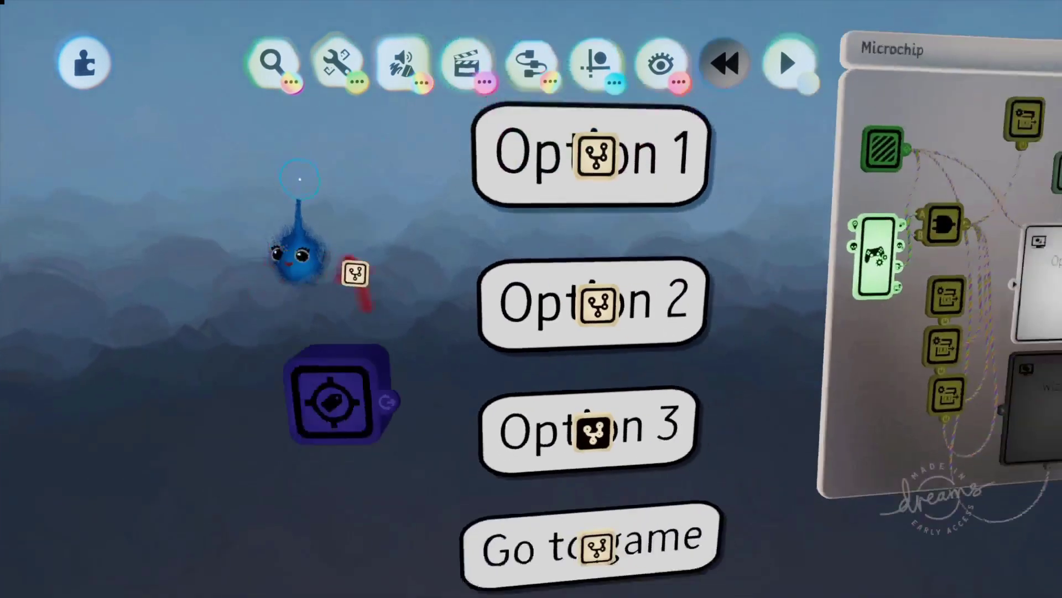
{"action": "mouse_move", "coordinate": [363, 251]}
{"action": "middle_mouse_down"}
{"action": "mouse_move", "coordinate": [313, 256]}
{"action": "mouse_move", "coordinate": [337, 278]}
{"action": "mouse_move", "coordinate": [276, 302]}
{"action": "mouse_move", "coordinate": [277, 273]}
{"action": "middle_mouse_up"}
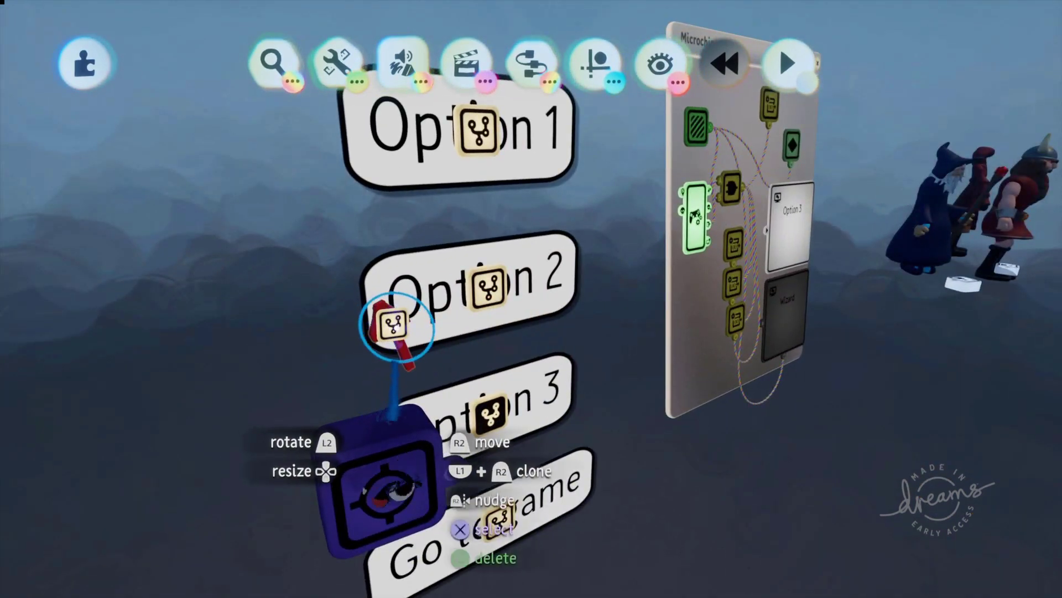
{"action": "left_click", "coordinate": [393, 324]}
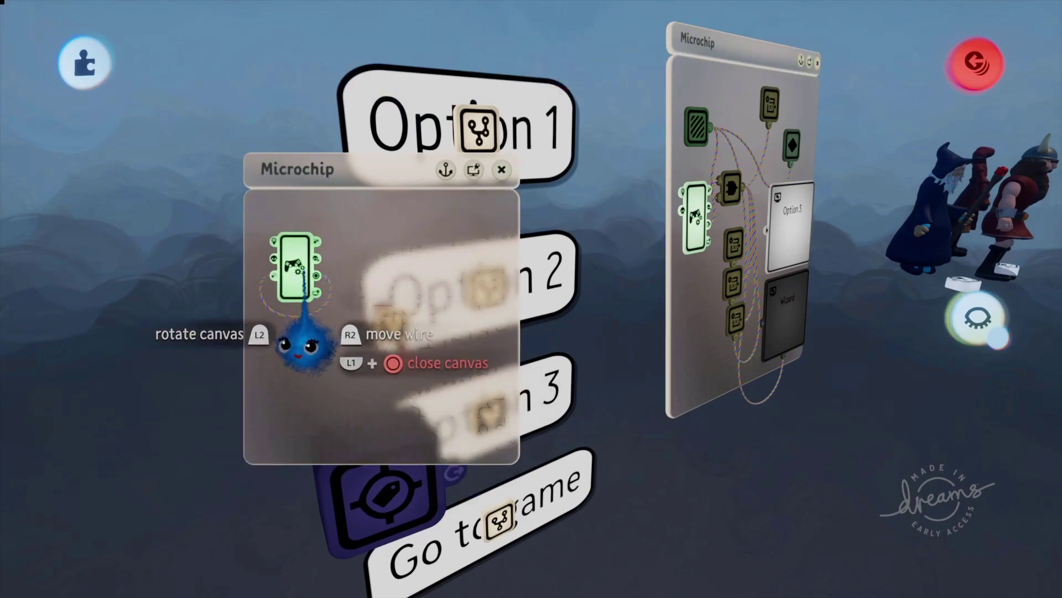
{"action": "left_click", "coordinate": [293, 332]}
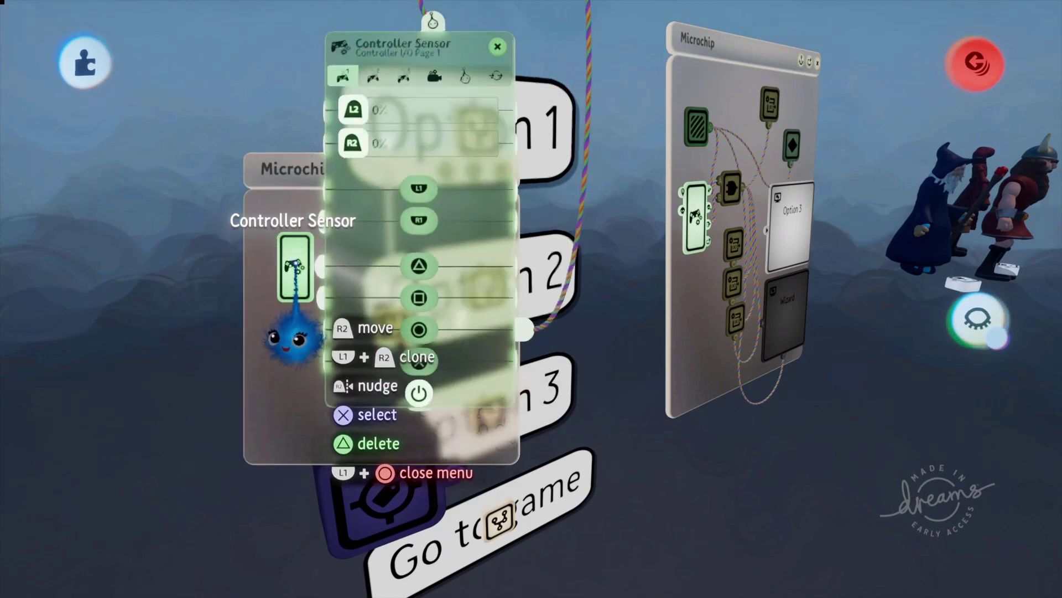
{"action": "left_click", "coordinate": [465, 78]}
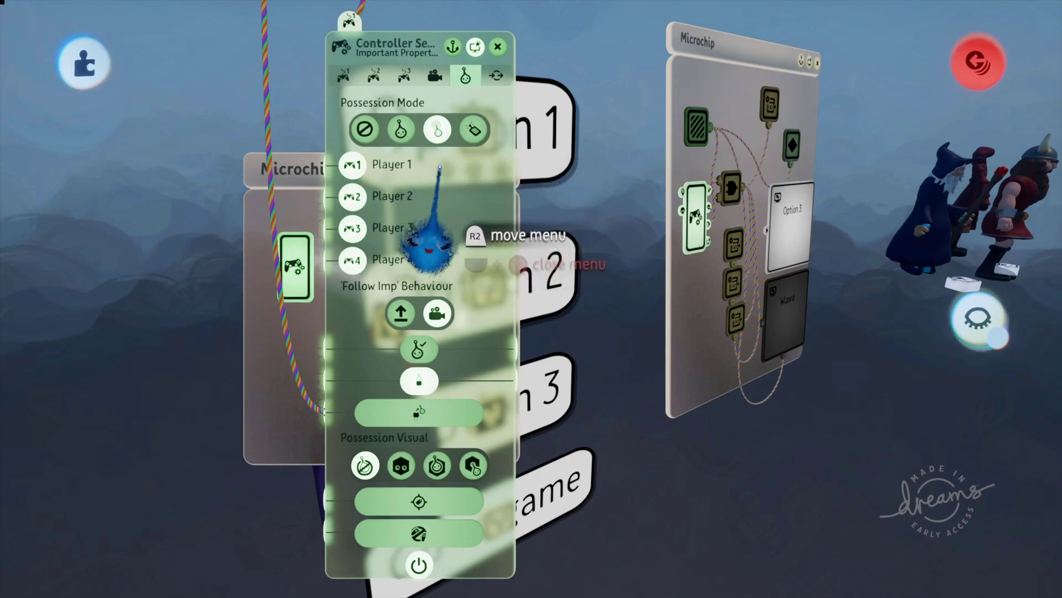
{"action": "left_click_drag", "start_coordinate": [440, 163], "coordinate": [180, 145]}
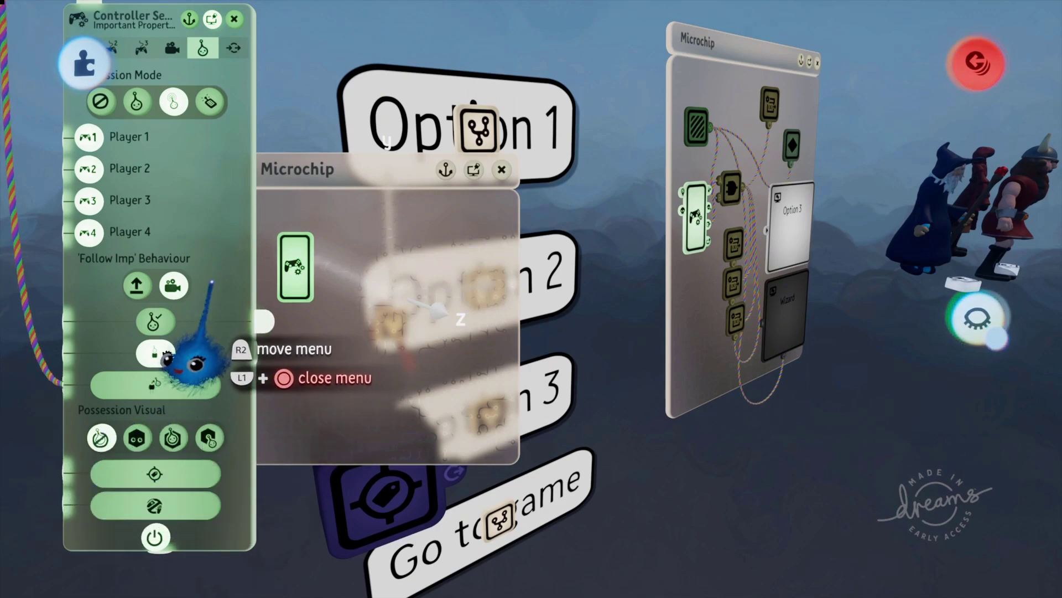
{"action": "left_click", "coordinate": [234, 19]}
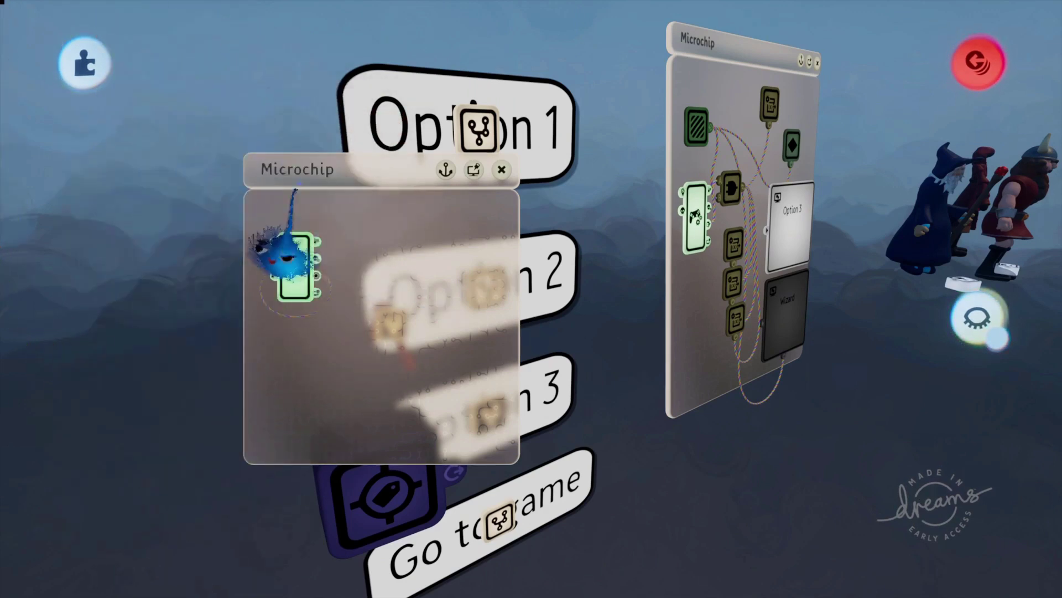
{"action": "left_click", "coordinate": [501, 170]}
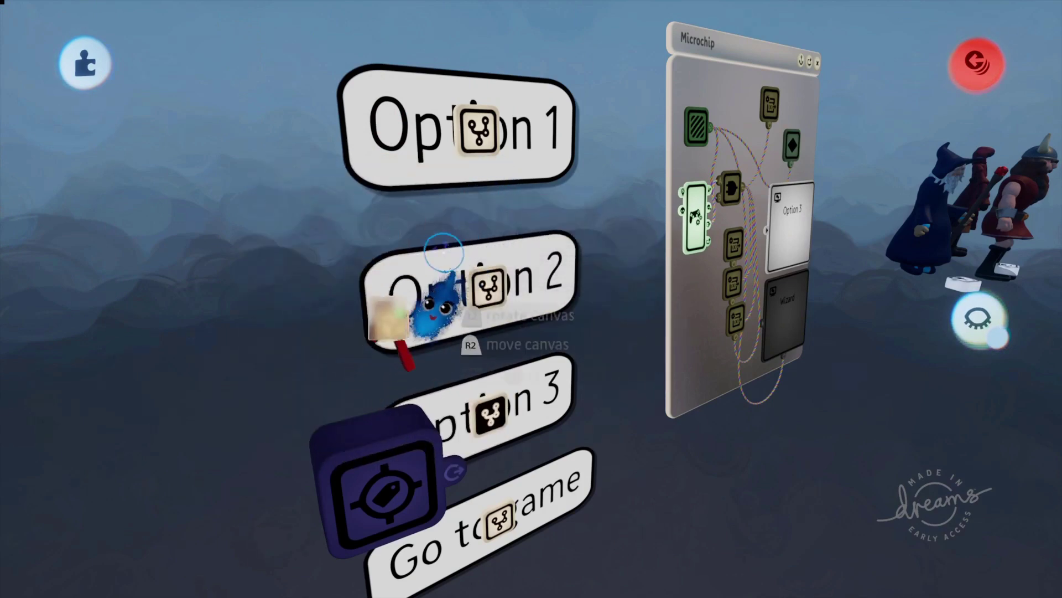
Open the microchip on the Option 1 button and move its canvas clear of the menu buttons.
{"action": "middle_click_drag", "start_coordinate": [150, 247], "coordinate": [279, 229]}
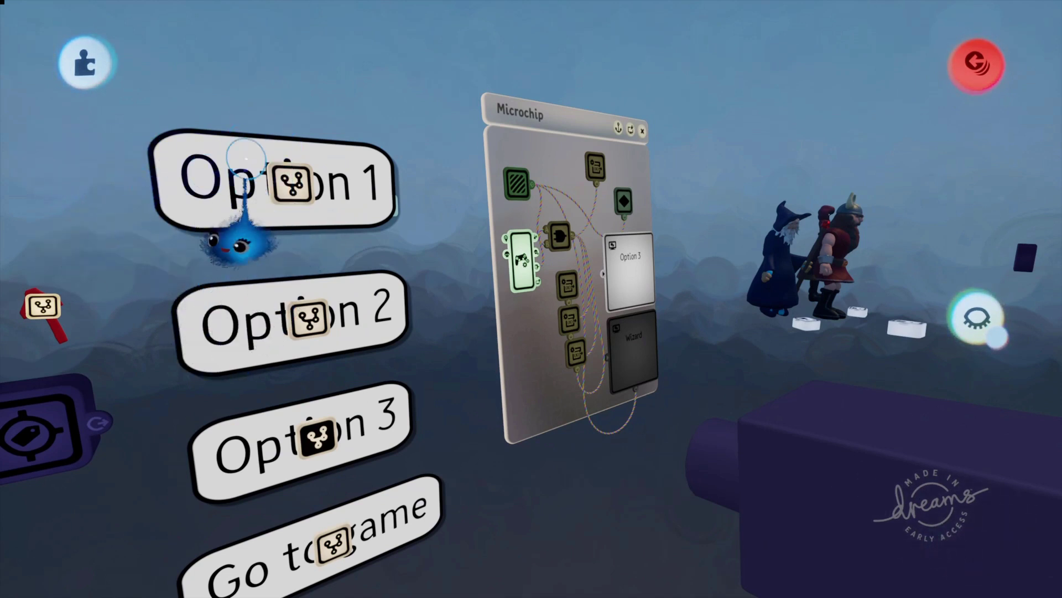
{"action": "left_click", "coordinate": [294, 186]}
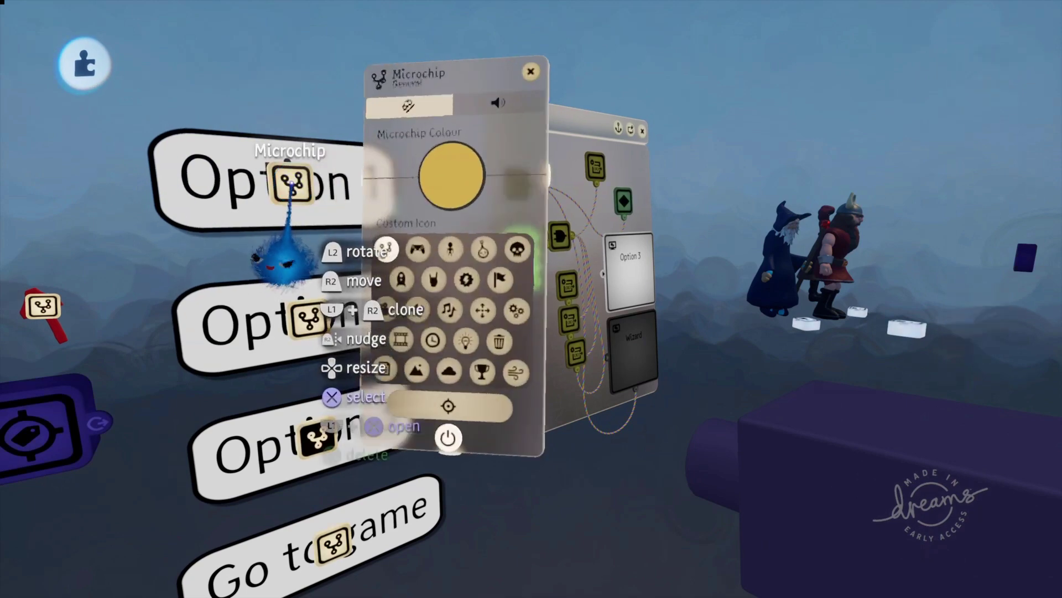
{"action": "key", "text": "Escape"}
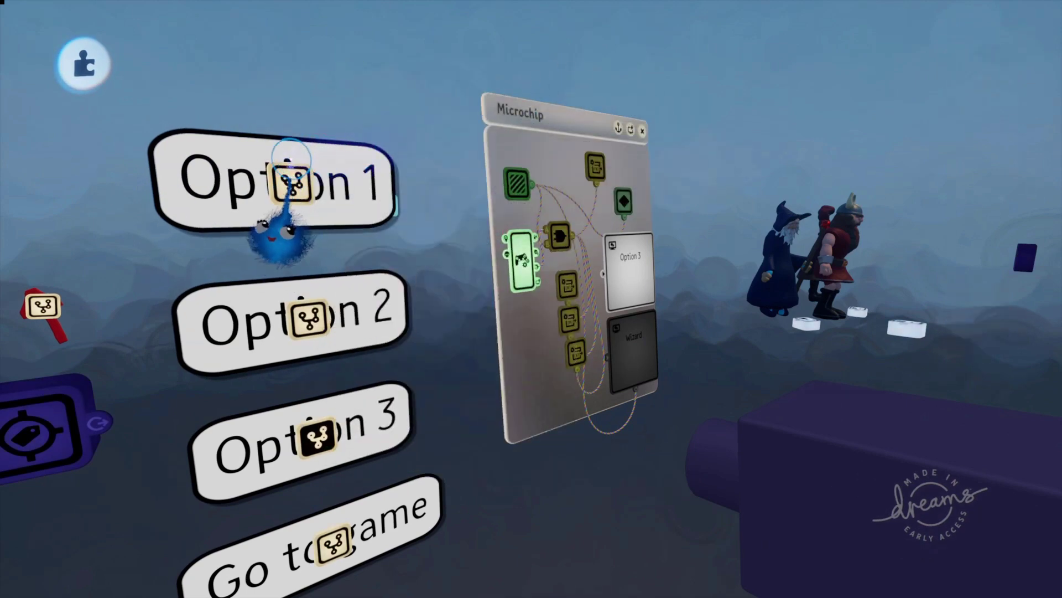
{"action": "left_click", "coordinate": [290, 183]}
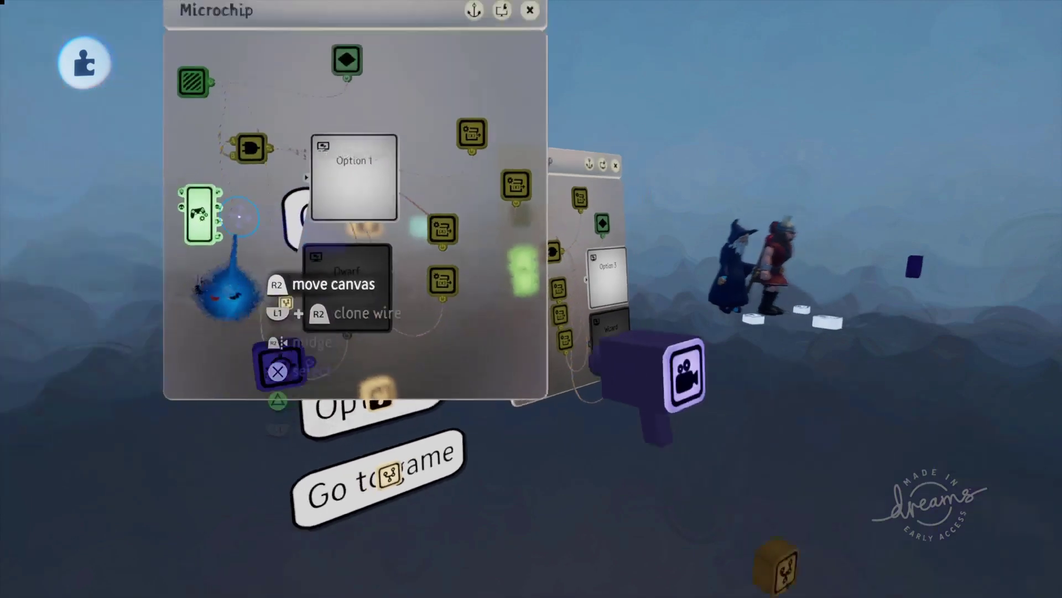
{"action": "left_click_drag", "start_coordinate": [280, 221], "coordinate": [33, 213]}
{"action": "middle_click_drag", "start_coordinate": [47, 135], "coordinate": [249, 249]}
{"action": "scroll", "coordinate": [249, 249], "scroll_direction": "up", "scroll_amount": 3}
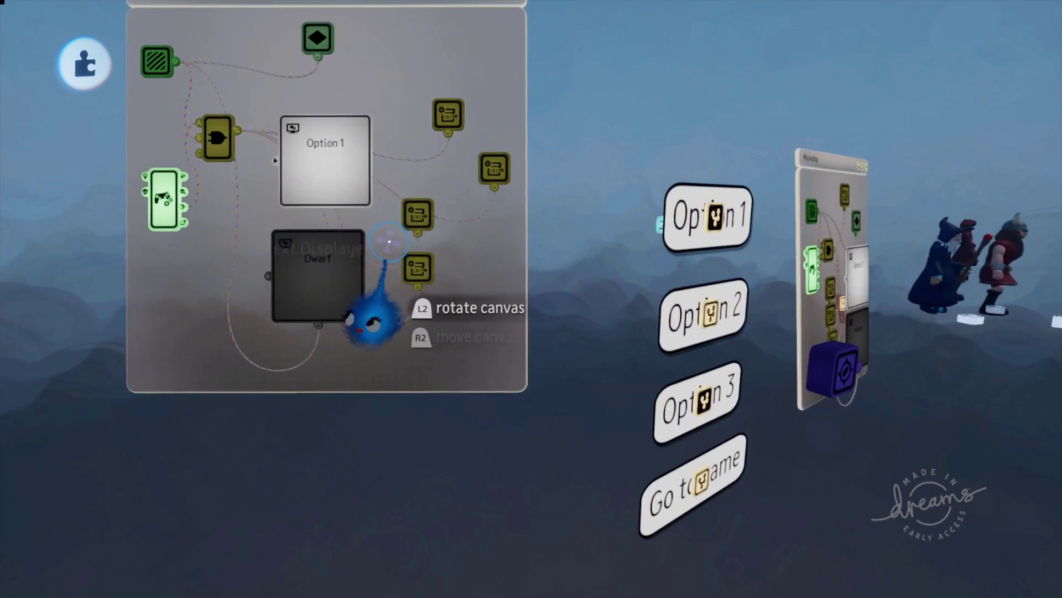
Line up the four variable modifiers in a vertical column beside the text displayers on the Option 1 microchip canvas.
{"action": "left_click_drag", "start_coordinate": [452, 116], "coordinate": [480, 109]}
{"action": "left_click_drag", "start_coordinate": [446, 191], "coordinate": [483, 176]}
{"action": "left_click_drag", "start_coordinate": [418, 220], "coordinate": [473, 282]}
{"action": "left_click_drag", "start_coordinate": [422, 315], "coordinate": [474, 334]}
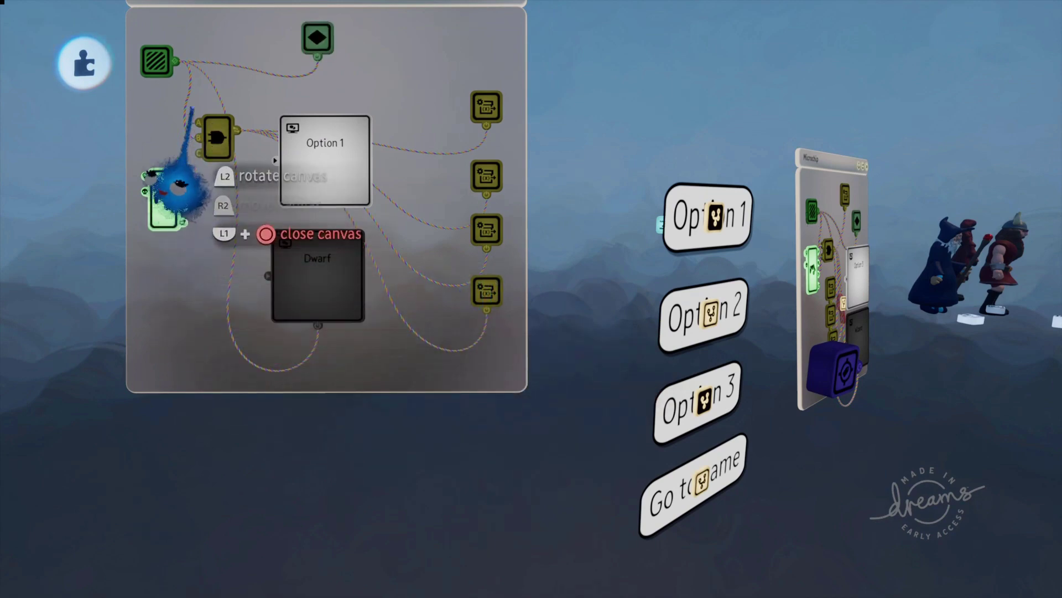
Select the trigger zone in the Option 1 microchip to inspect its extent in the scene, and deselect it.
{"action": "left_click", "coordinate": [157, 70]}
{"action": "middle_click_drag", "start_coordinate": [166, 111], "coordinate": [183, 231]}
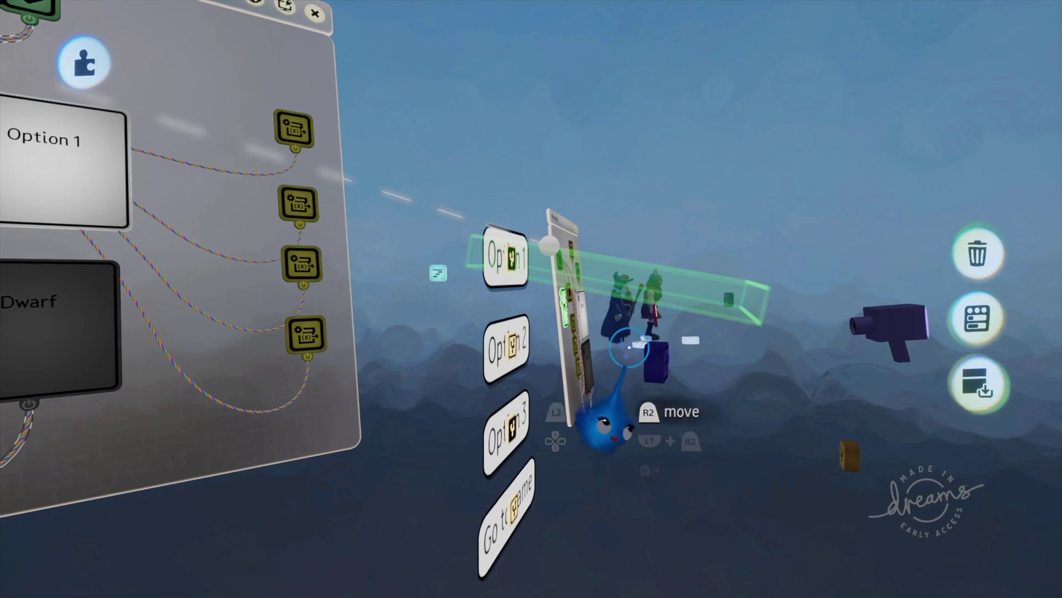
{"action": "middle_click_drag", "start_coordinate": [629, 343], "coordinate": [338, 297]}
{"action": "middle_click_drag", "start_coordinate": [300, 262], "coordinate": [222, 186]}
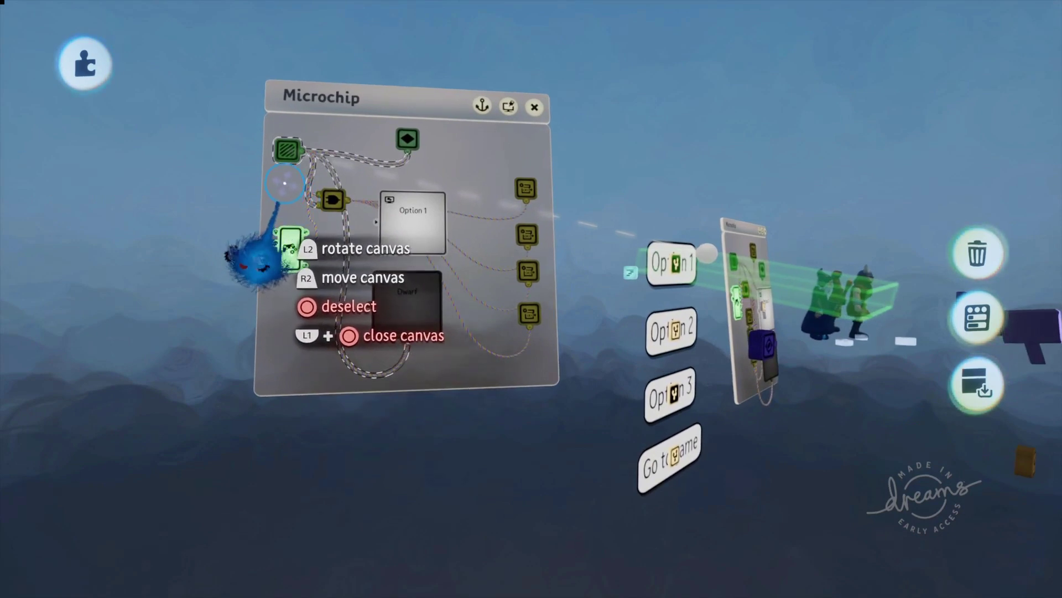
{"action": "key", "text": "Escape"}
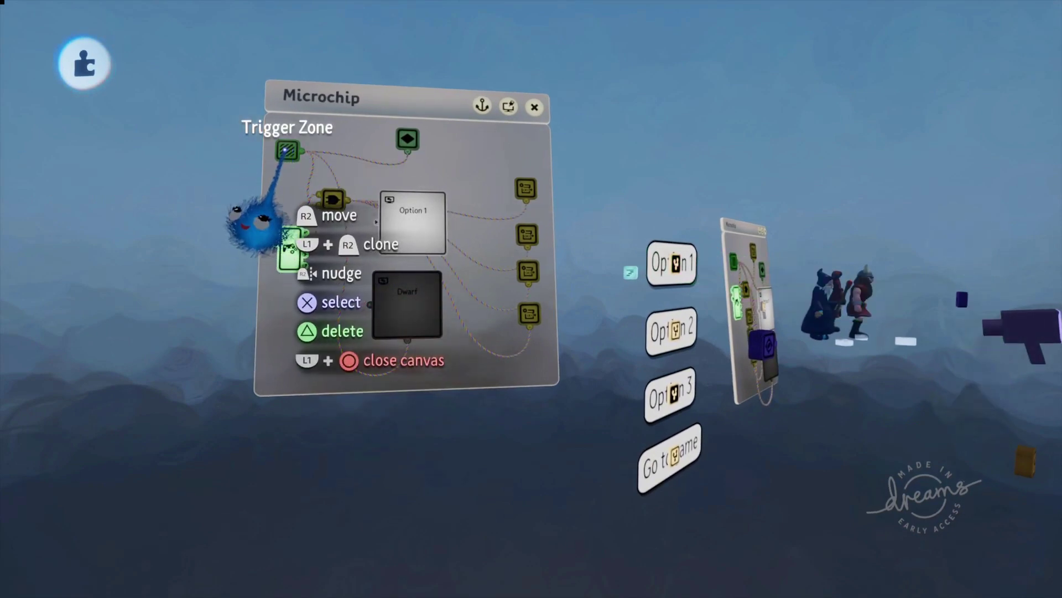
{"action": "left_click", "coordinate": [285, 150]}
{"action": "left_click", "coordinate": [285, 150]}
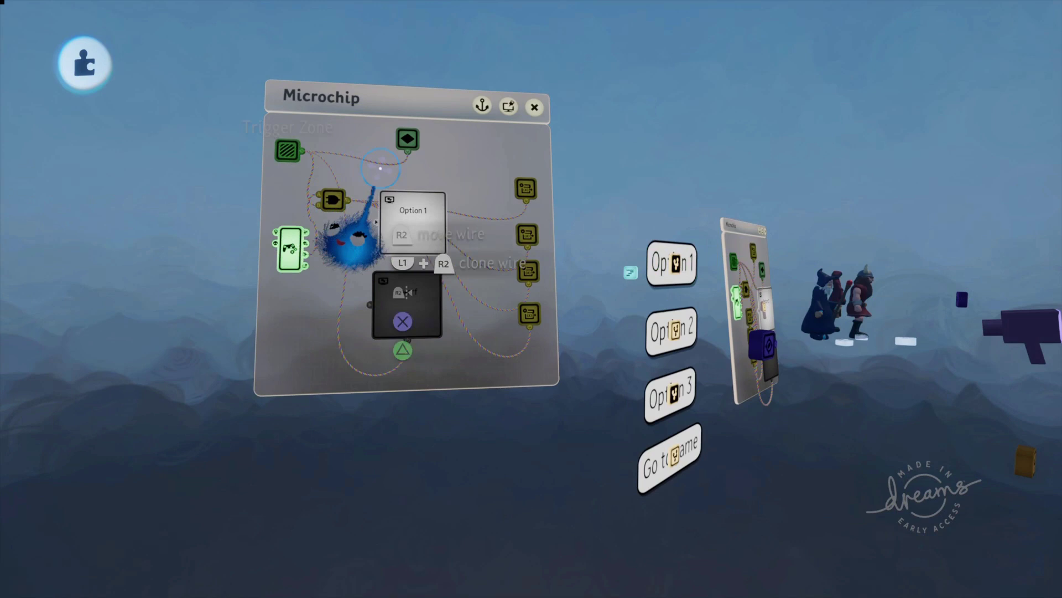
Inspect the keyframe's recorded changes to the Option 1 and Dwarf text displayers.
{"action": "left_click", "coordinate": [387, 202]}
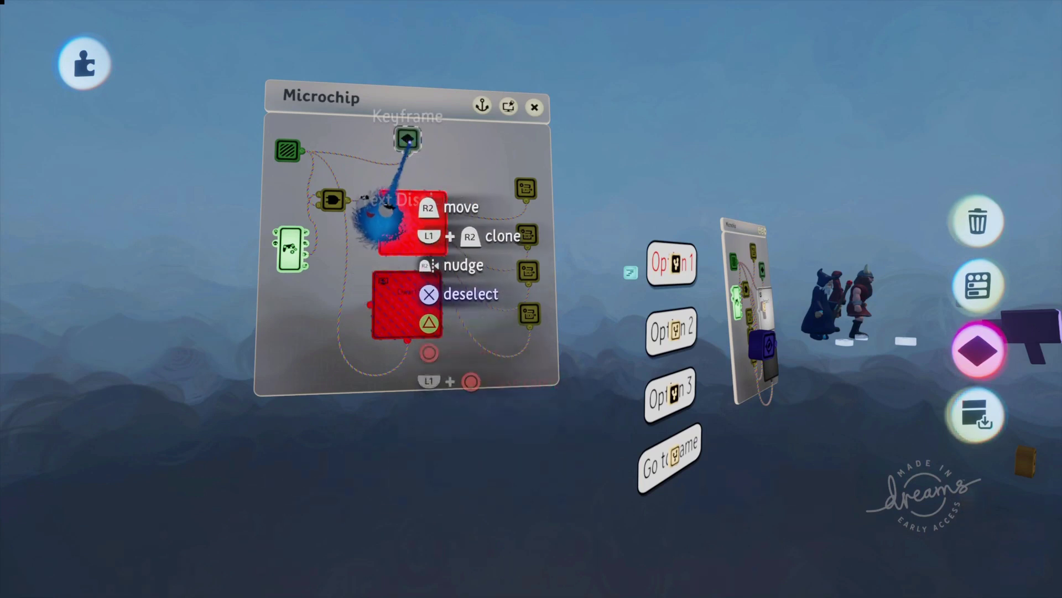
{"action": "left_click", "coordinate": [360, 195]}
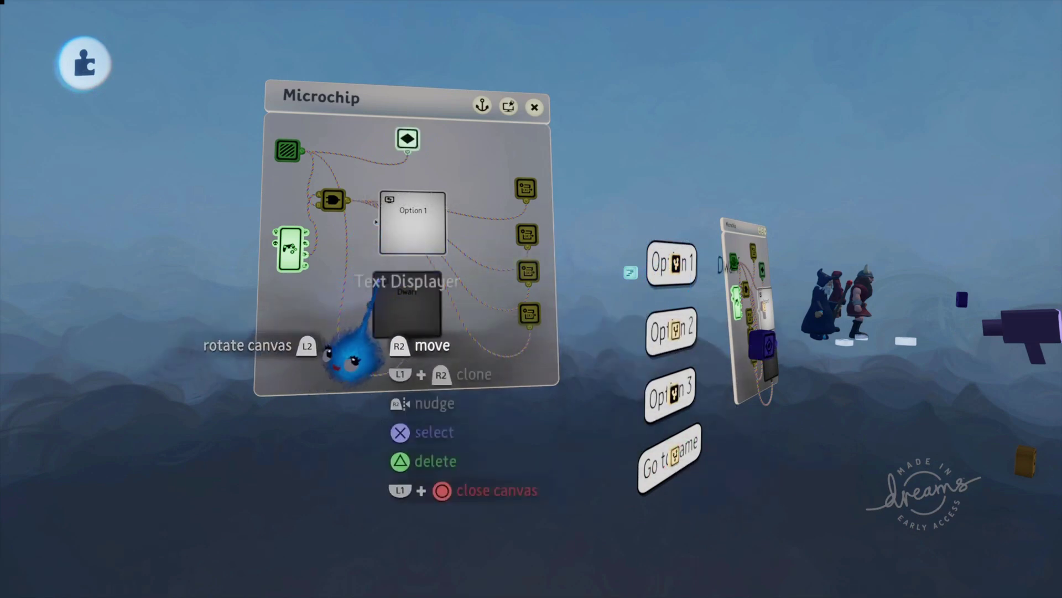
{"action": "left_click", "coordinate": [410, 146]}
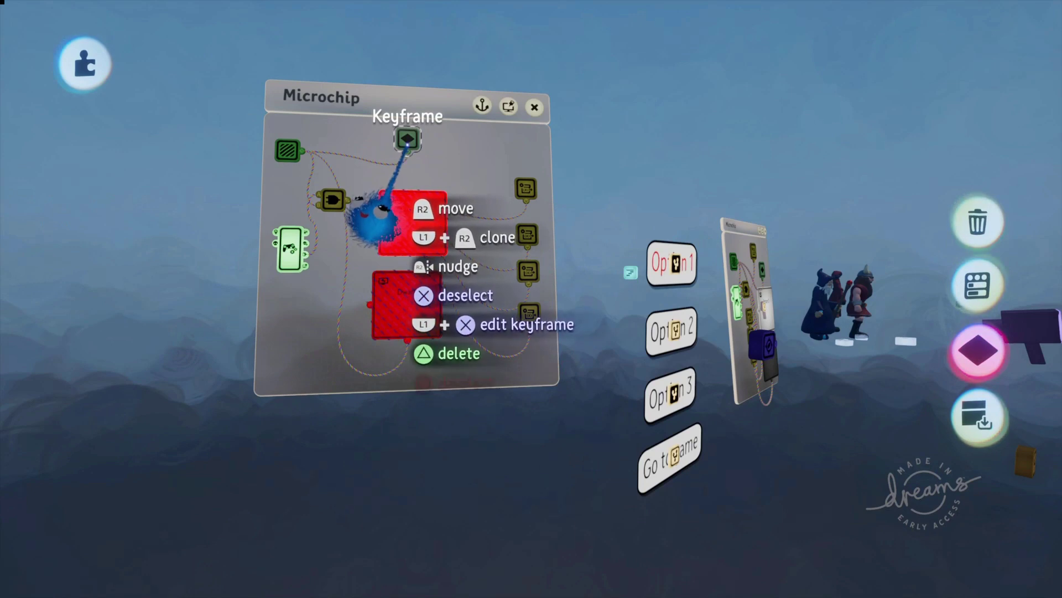
Check the possession mode of the Controller Sensor in the Option 1 microchip and close its settings.
{"action": "left_click", "coordinate": [289, 245]}
{"action": "left_click", "coordinate": [458, 76]}
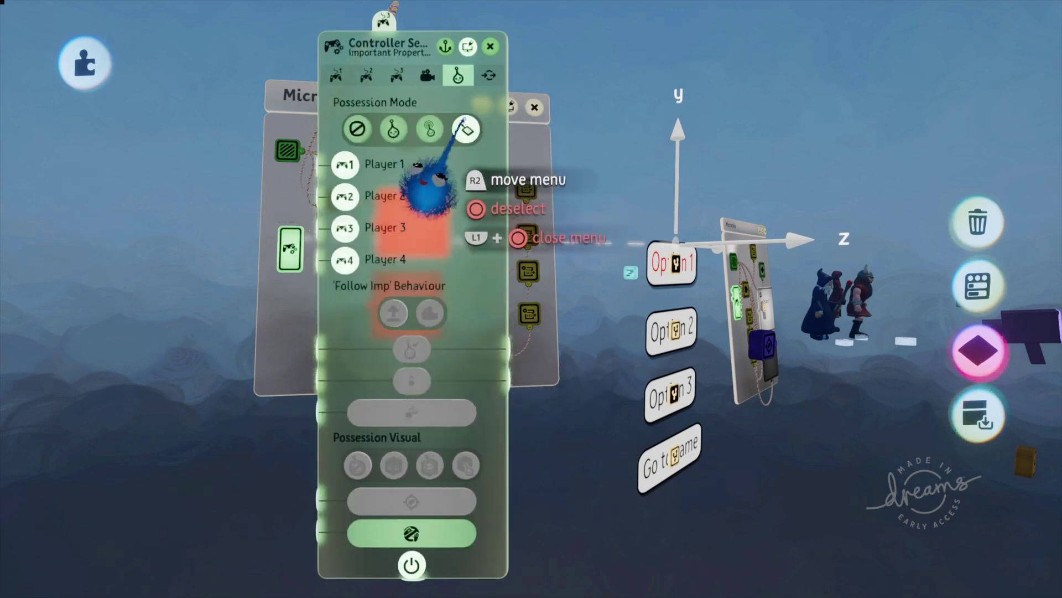
{"action": "left_click", "coordinate": [490, 46]}
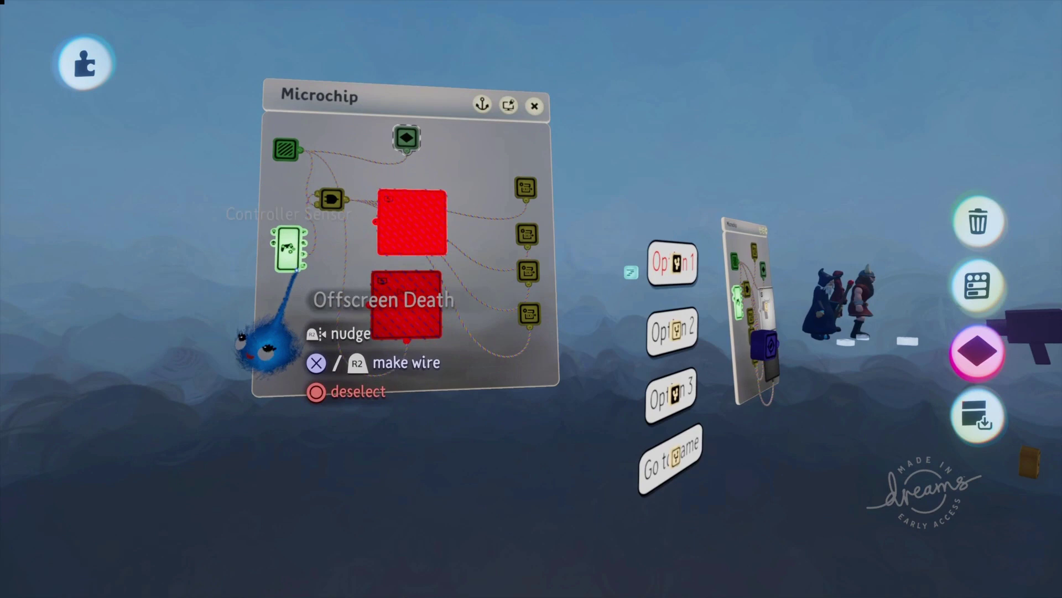
Examine the wiring from the Controller Sensor through the logic gate's result to the four variable modifiers.
{"action": "scroll", "coordinate": [294, 271], "scroll_direction": "up", "scroll_amount": 5}
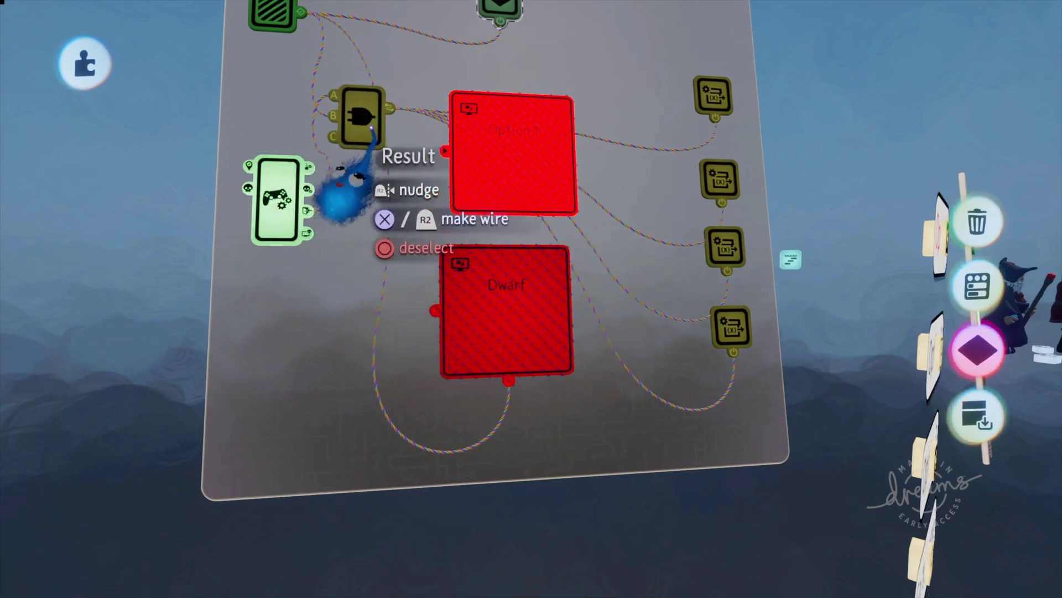
{"action": "middle_click_drag", "start_coordinate": [371, 128], "coordinate": [502, 114]}
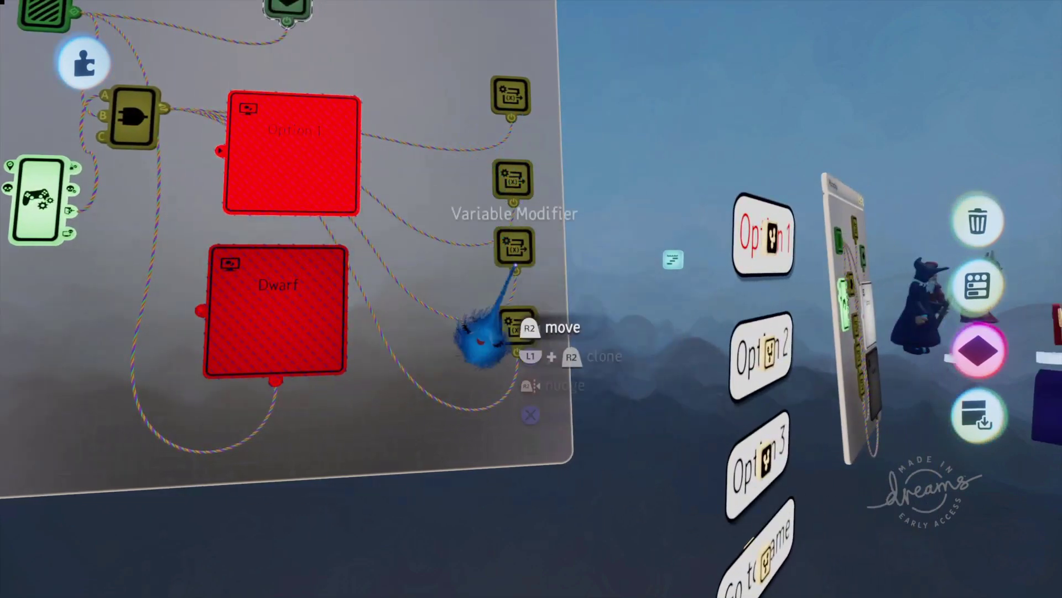
{"action": "scroll", "coordinate": [280, 344], "scroll_direction": "down", "scroll_amount": 5}
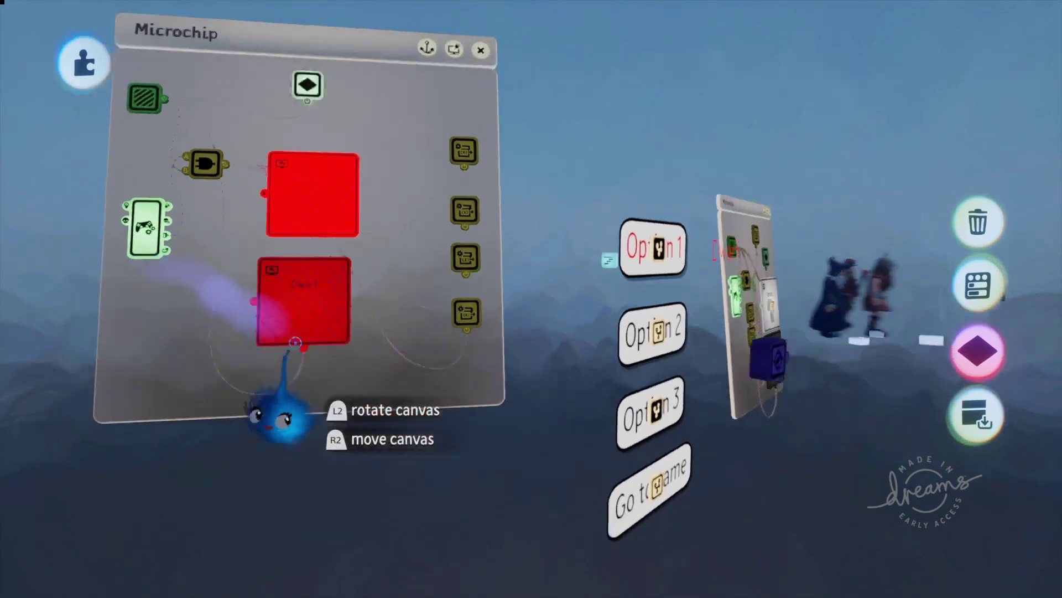
{"action": "scroll", "coordinate": [444, 398], "scroll_direction": "up", "scroll_amount": 2}
{"action": "middle_click_drag", "start_coordinate": [343, 365], "coordinate": [341, 321]}
{"action": "scroll", "coordinate": [334, 413], "scroll_direction": "up", "scroll_amount": 3}
{"action": "key", "text": "Escape"}
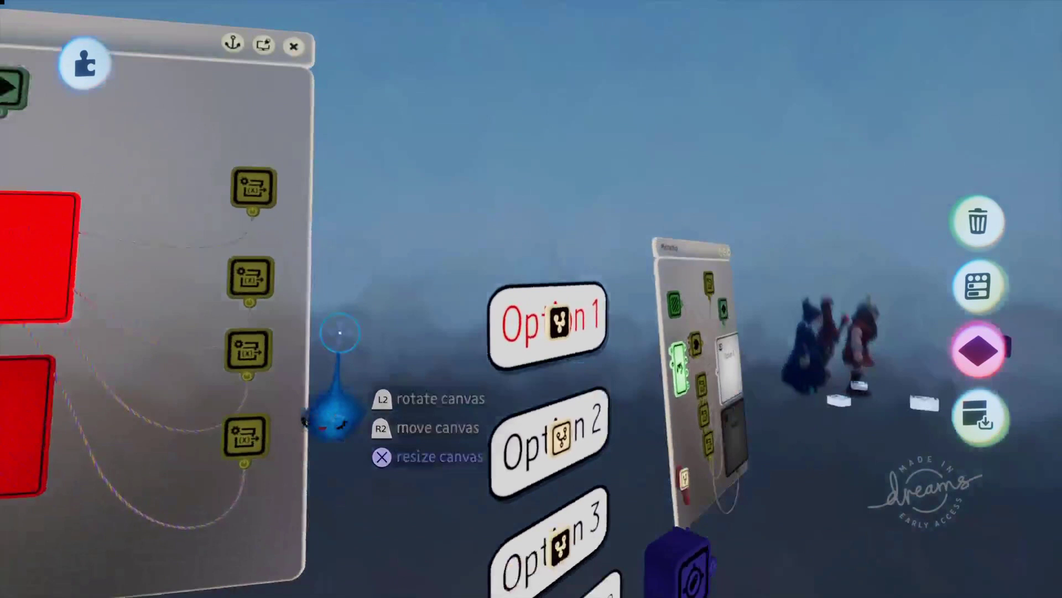
Check the settings of the Chosen character and Select1 variable modifiers in the Option 1 microchip.
{"action": "scroll", "coordinate": [323, 279], "scroll_direction": "down", "scroll_amount": 3}
{"action": "left_click", "coordinate": [322, 209]}
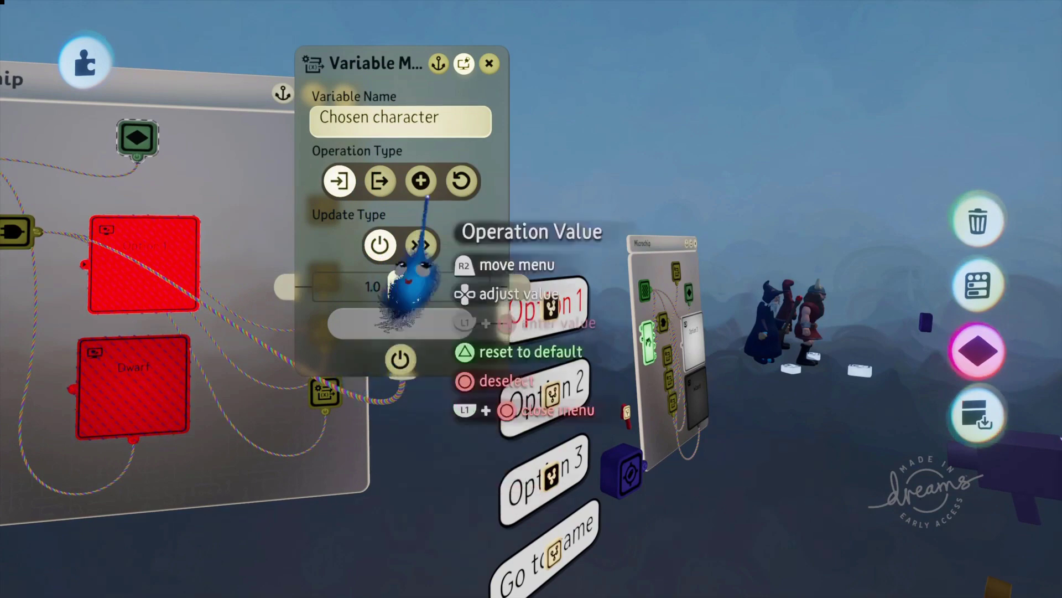
{"action": "left_click", "coordinate": [489, 63]}
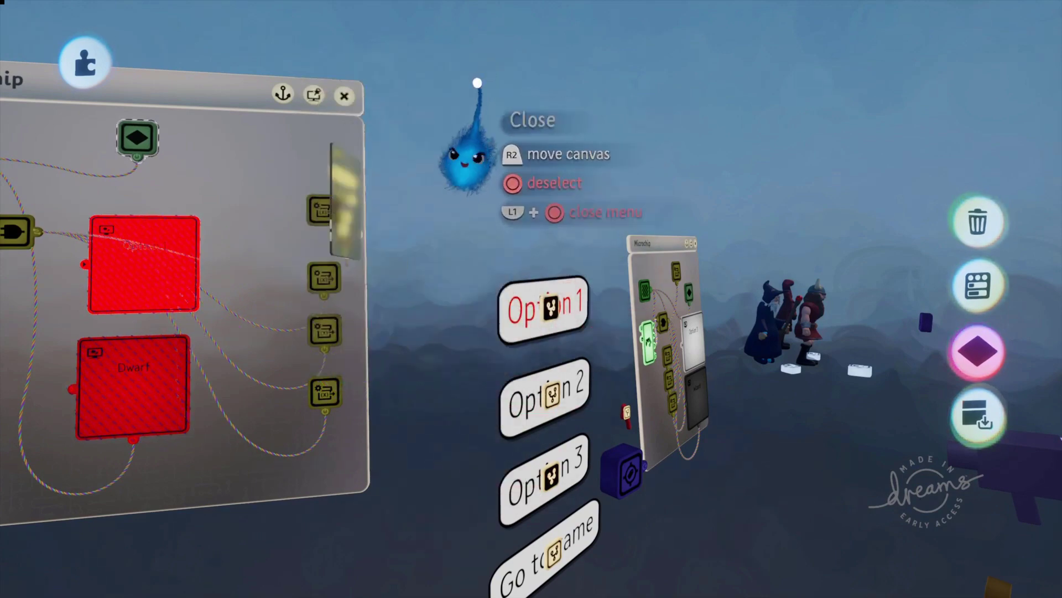
{"action": "left_click", "coordinate": [322, 292]}
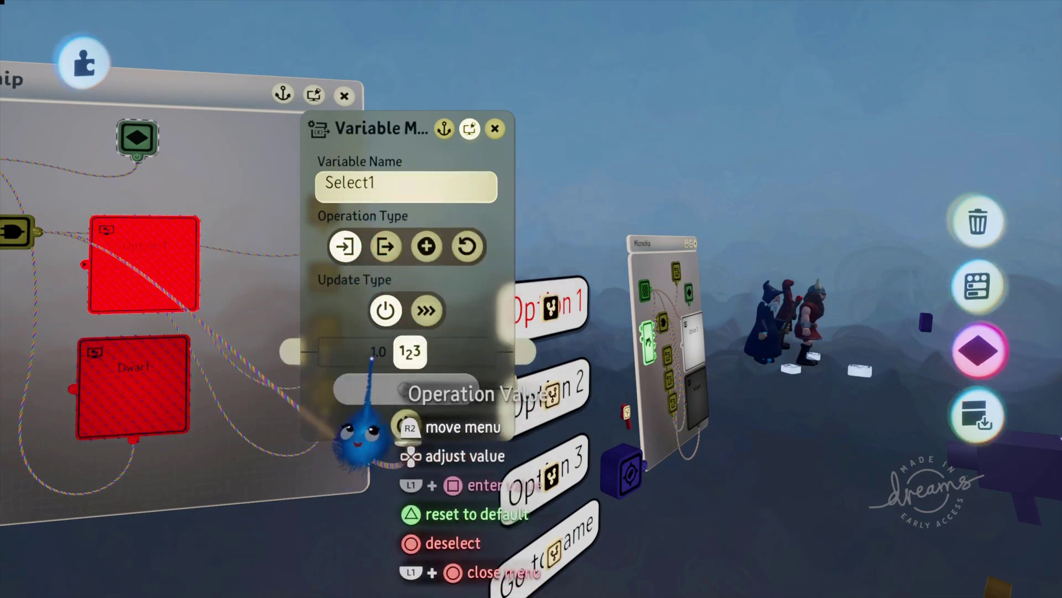
{"action": "left_click", "coordinate": [494, 128]}
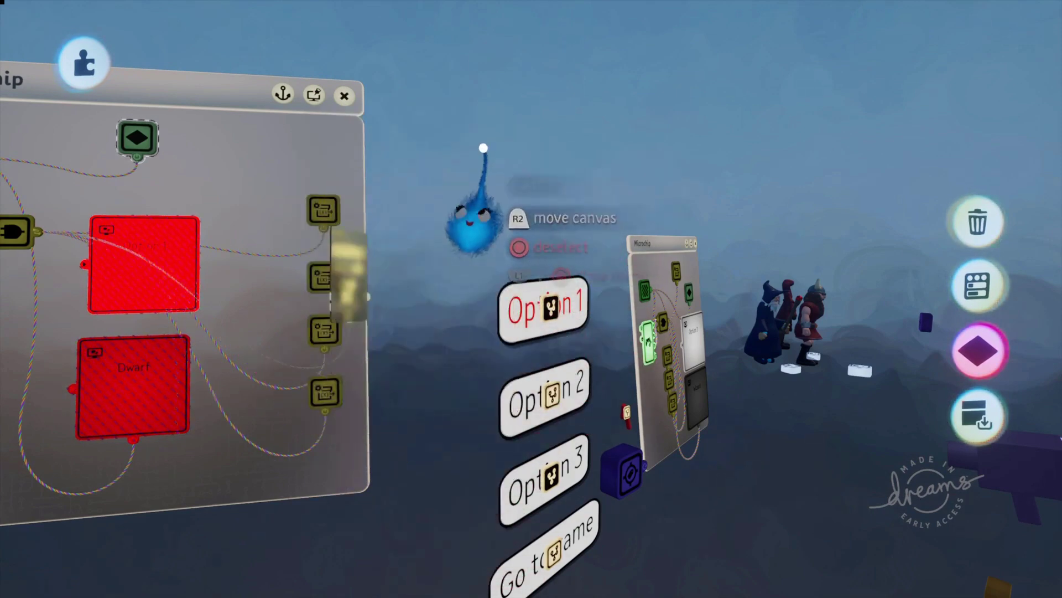
Check the settings of the Select2 and Select3 variable modifiers in the Option 1 microchip.
{"action": "left_click", "coordinate": [325, 331]}
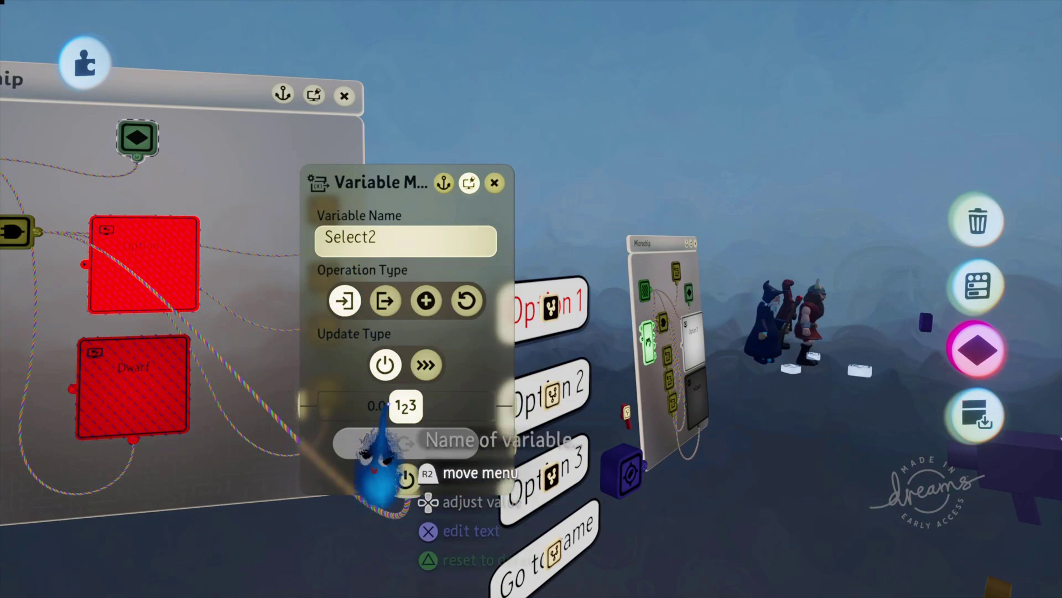
{"action": "key", "text": "Escape"}
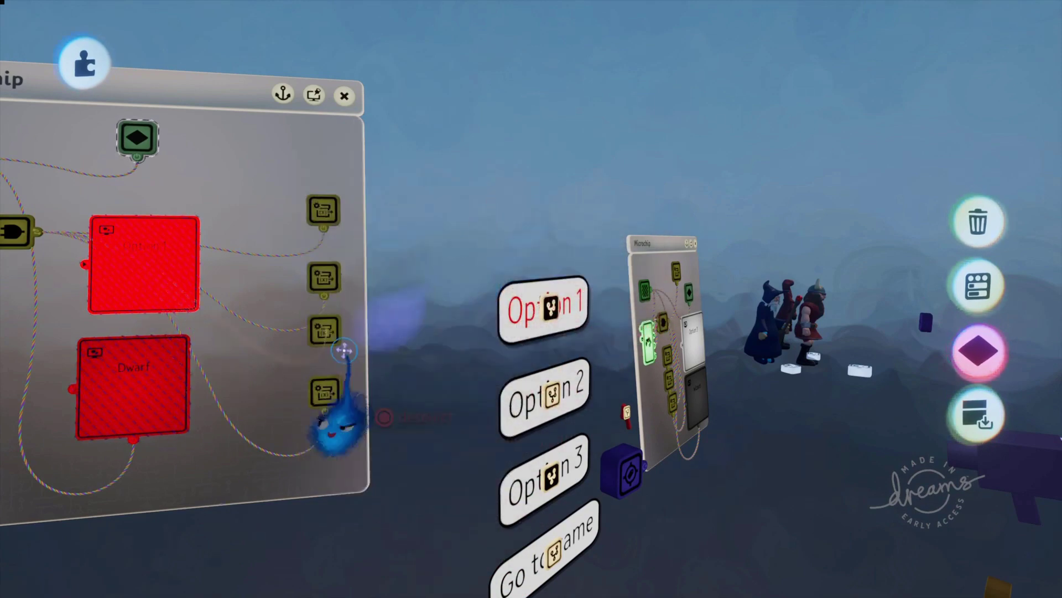
{"action": "left_click", "coordinate": [317, 386]}
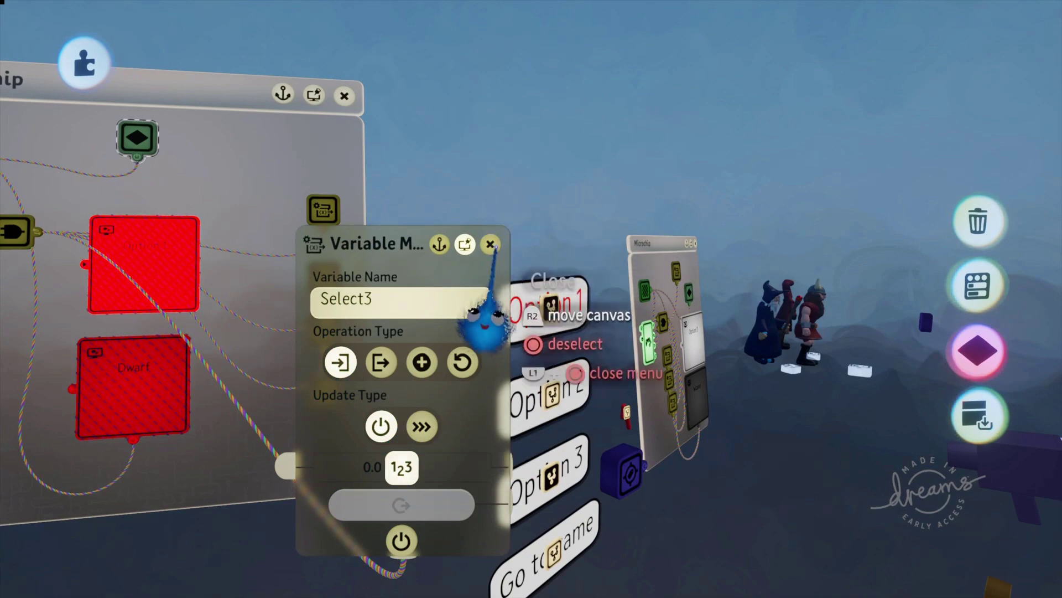
{"action": "key", "text": "Escape"}
{"action": "scroll", "coordinate": [315, 333], "scroll_direction": "down", "scroll_amount": 2}
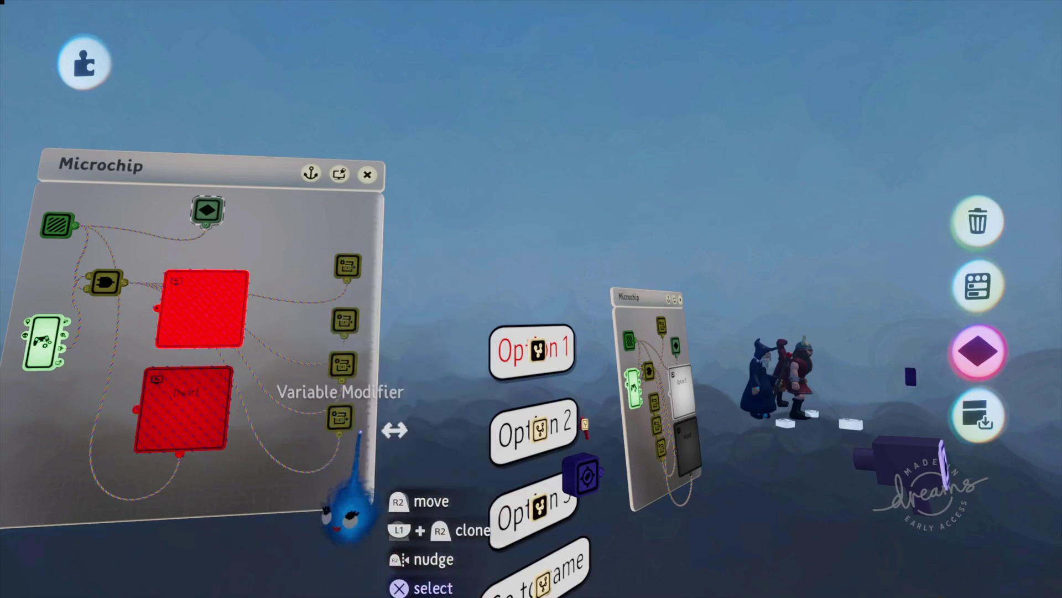
Open the Puppet Logic microchip of the dwarf puppet.
{"action": "middle_click_drag", "start_coordinate": [360, 427], "coordinate": [373, 385]}
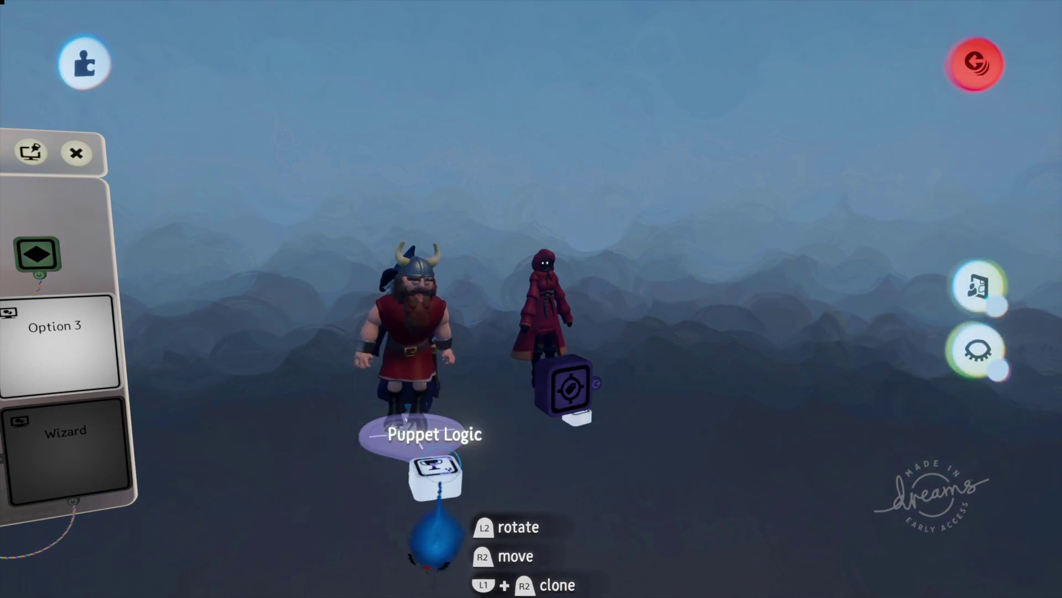
{"action": "left_click", "coordinate": [441, 466]}
{"action": "left_click", "coordinate": [688, 171]}
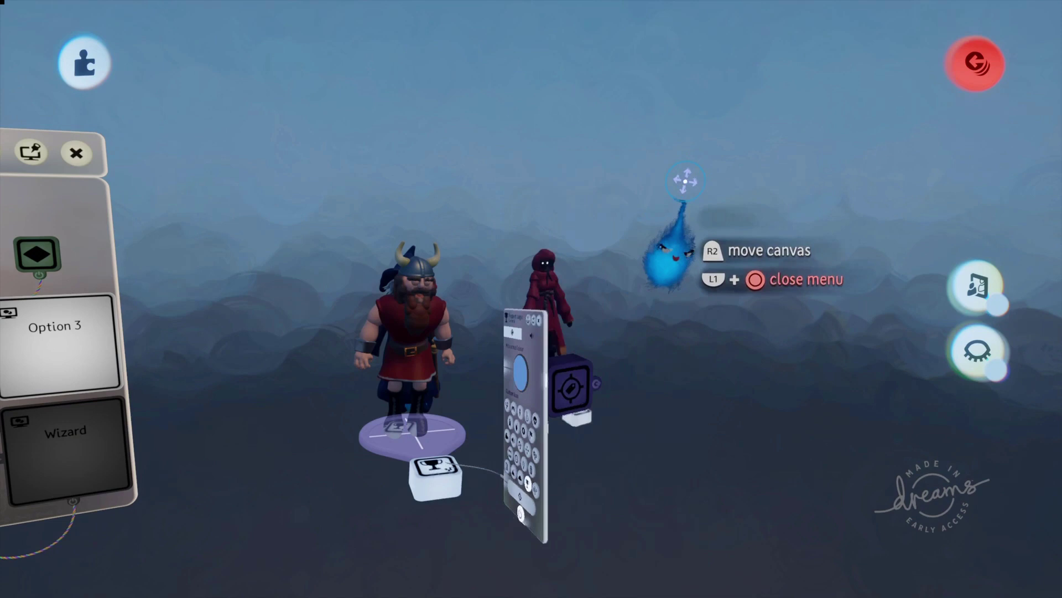
{"action": "left_click", "coordinate": [433, 469]}
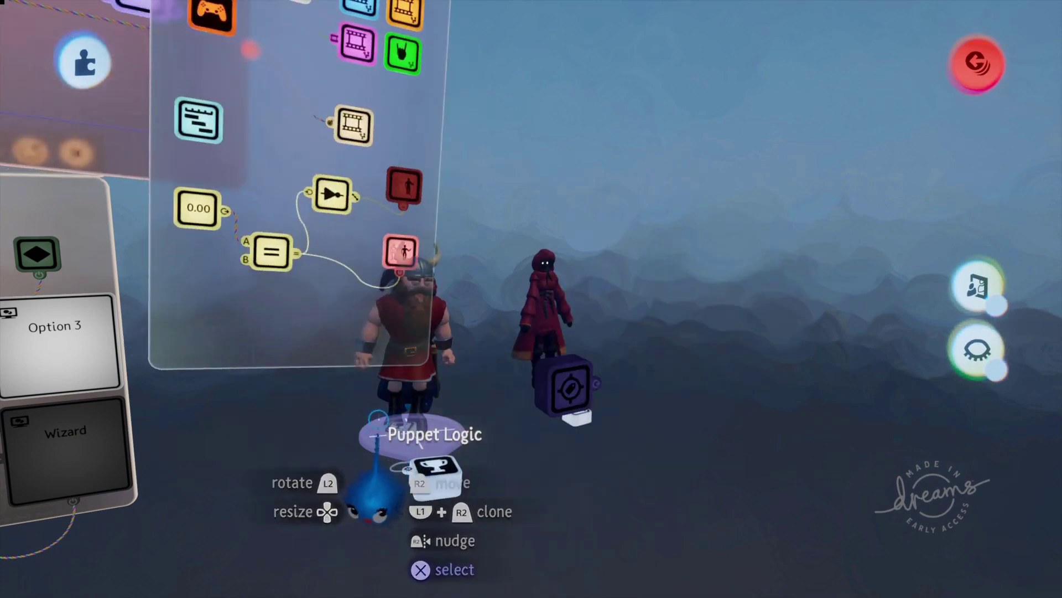
Move the Controller Logic canvas aside so it no longer overlaps the dwarf's Puppet Logic canvas.
{"action": "scroll", "coordinate": [308, 337], "scroll_direction": "down", "scroll_amount": 3}
{"action": "left_click_drag", "start_coordinate": [244, 308], "coordinate": [355, 201]}
{"action": "scroll", "coordinate": [303, 261], "scroll_direction": "down", "scroll_amount": 3}
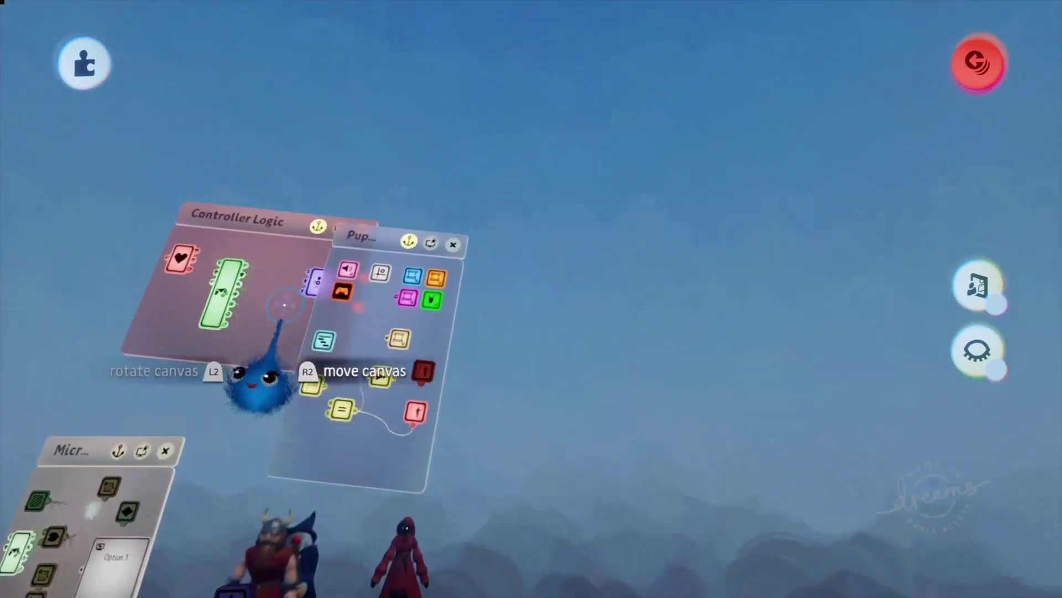
{"action": "scroll", "coordinate": [285, 305], "scroll_direction": "up", "scroll_amount": 3}
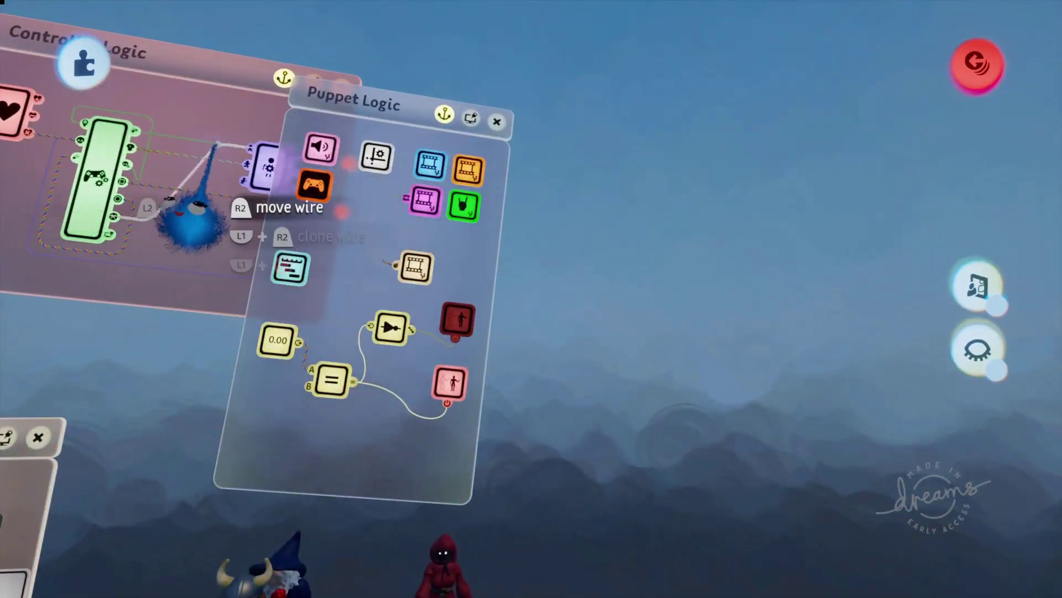
{"action": "left_click_drag", "start_coordinate": [205, 98], "coordinate": [115, 111]}
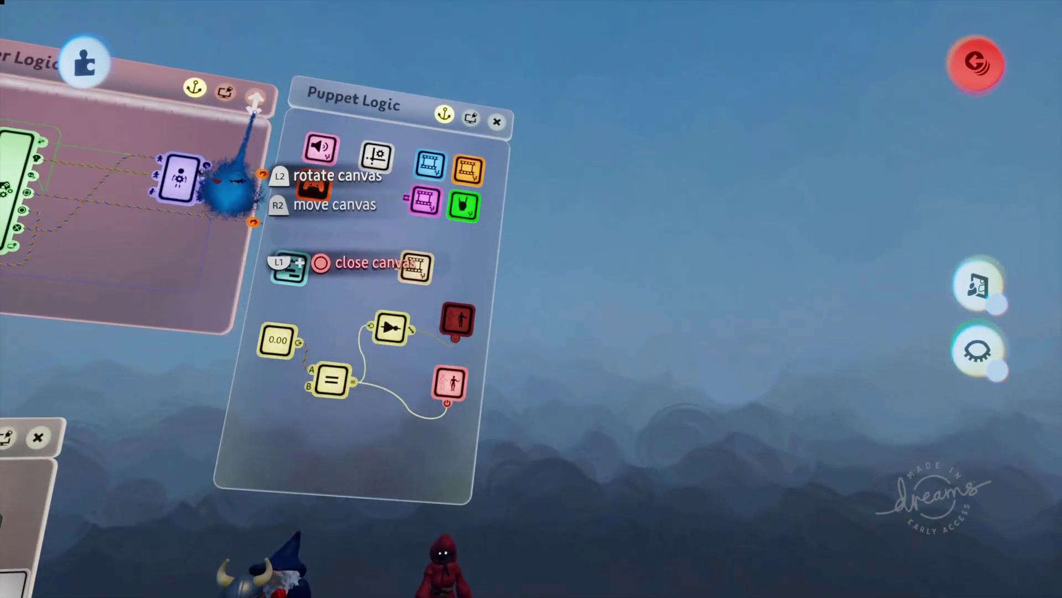
{"action": "scroll", "coordinate": [177, 209], "scroll_direction": "left", "scroll_amount": 3}
Check the possession mode of the Controller Sensor in Controller Logic, and close its settings and the Controller Logic canvas.
{"action": "left_click", "coordinate": [152, 190]}
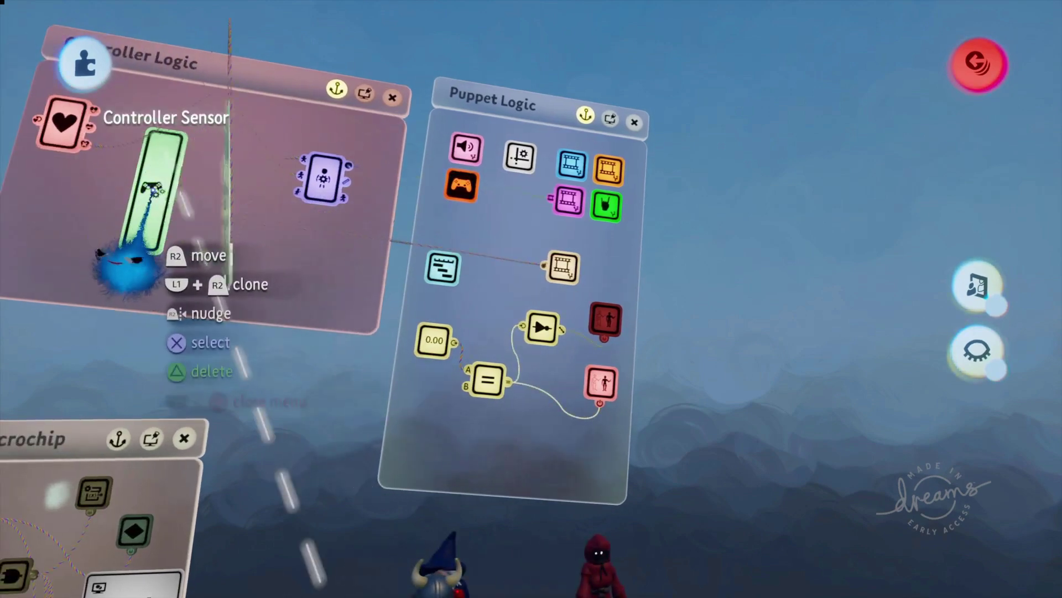
{"action": "left_click", "coordinate": [154, 189]}
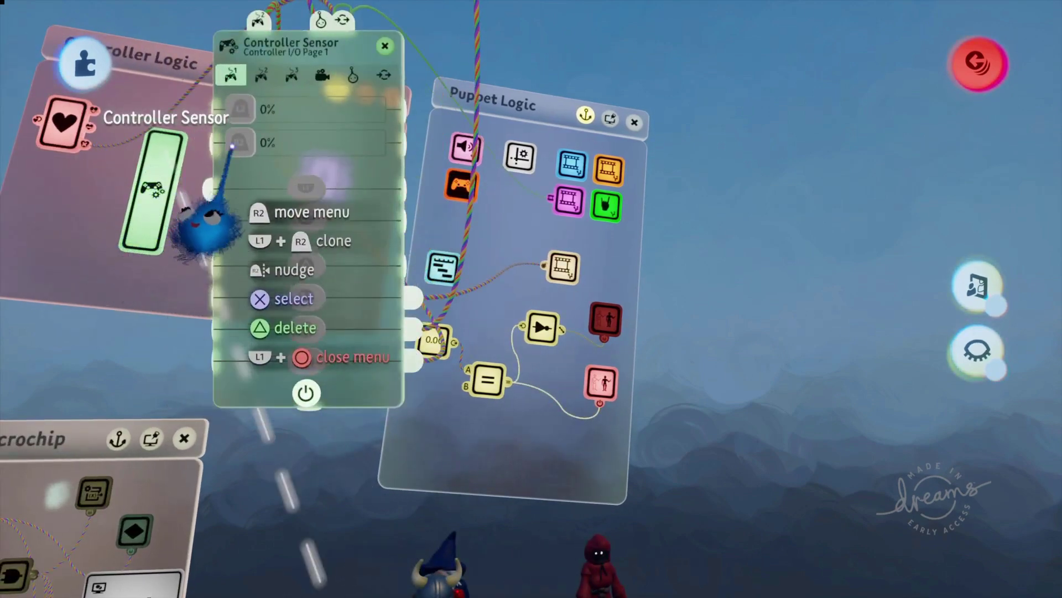
{"action": "left_click", "coordinate": [353, 74]}
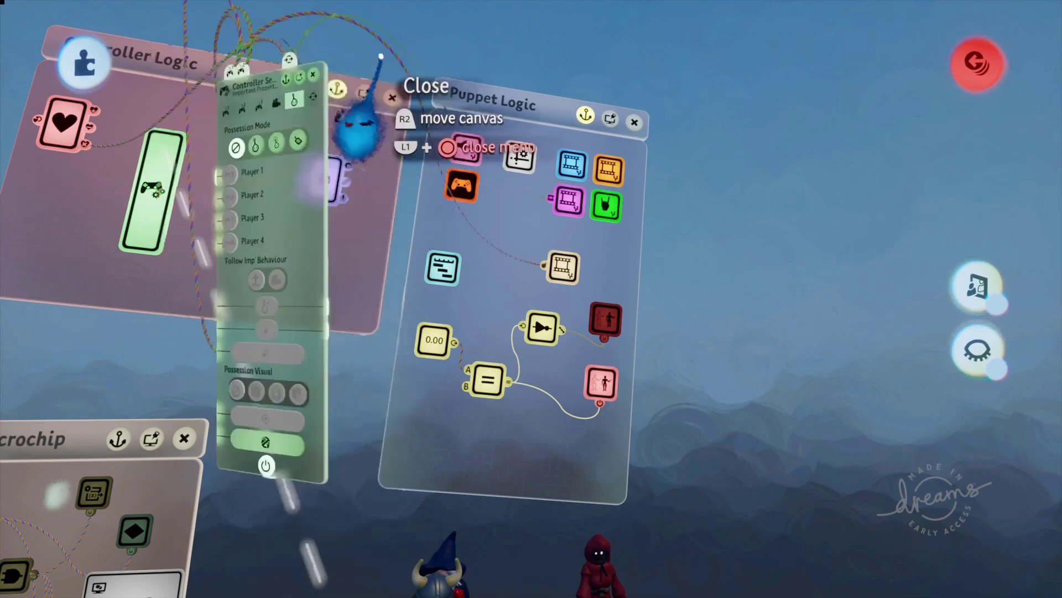
{"action": "left_click", "coordinate": [392, 98]}
{"action": "left_click", "coordinate": [393, 97]}
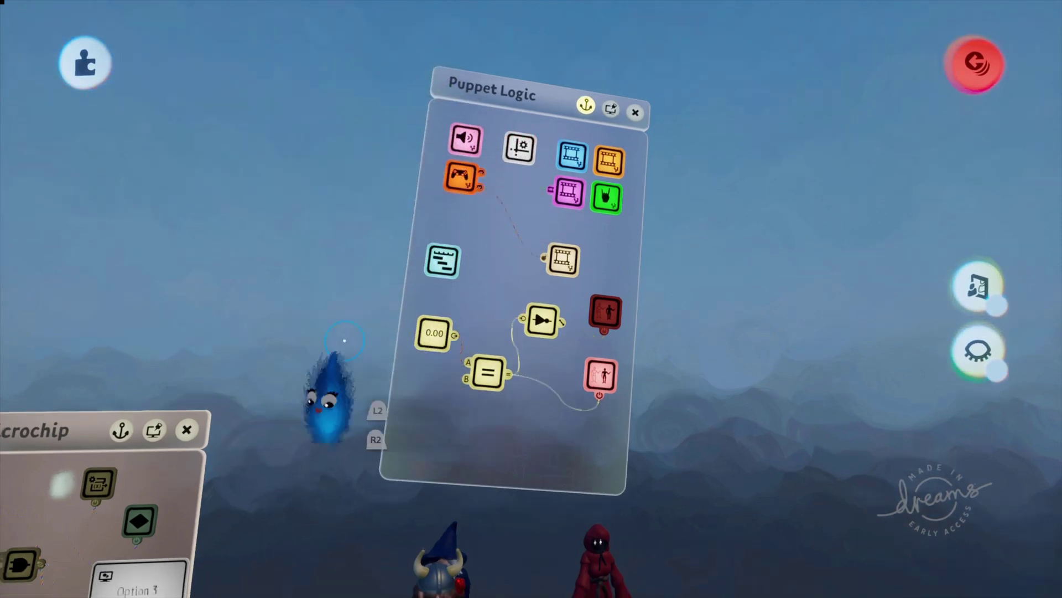
Check the operation set in the Calculator of the dwarf's Puppet Logic and close its settings.
{"action": "scroll", "coordinate": [345, 340], "scroll_direction": "up", "scroll_amount": 5}
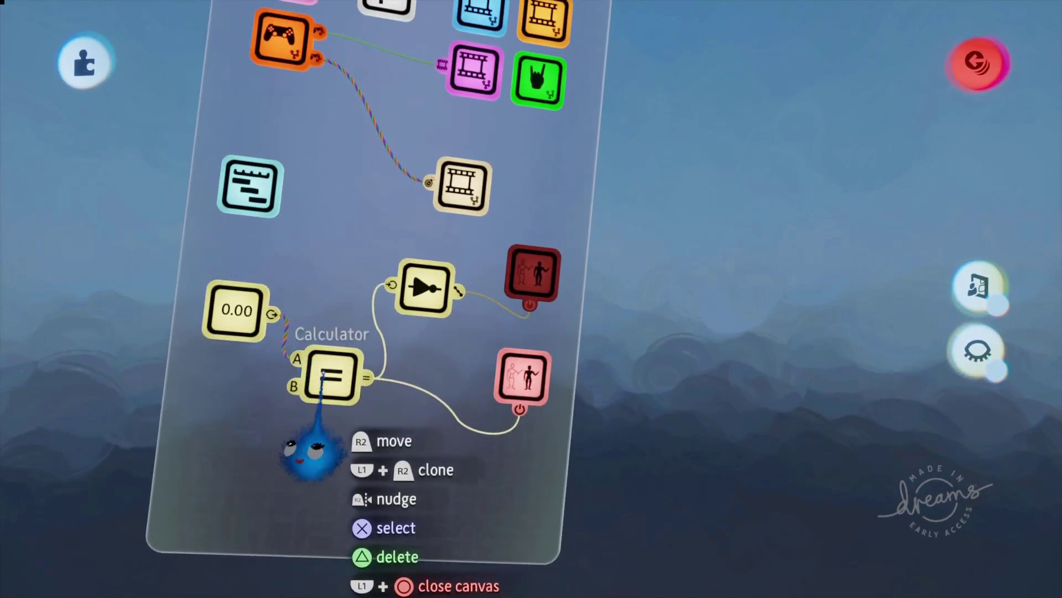
{"action": "left_click", "coordinate": [316, 382]}
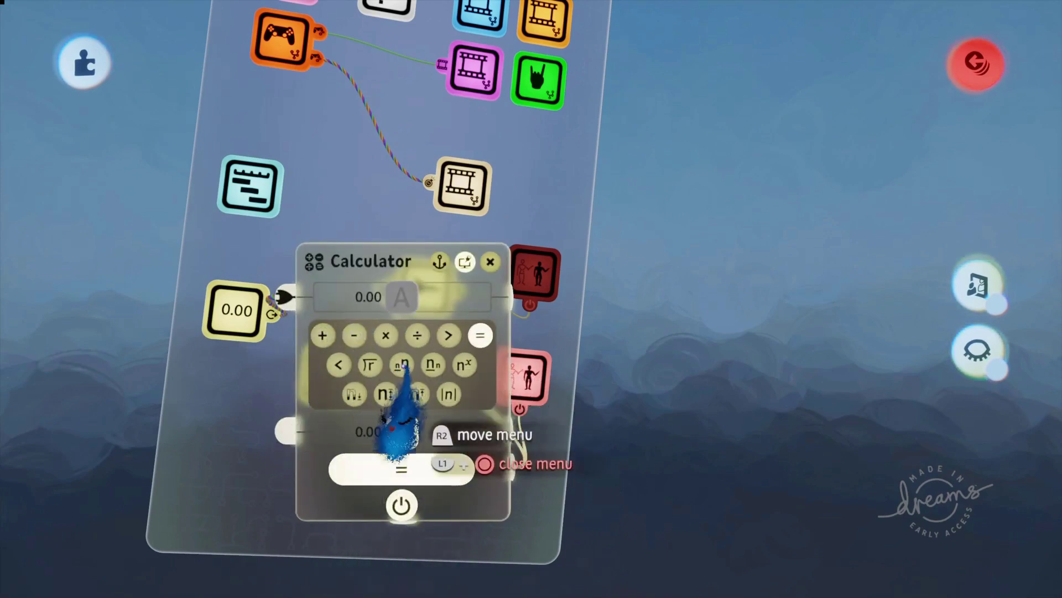
{"action": "left_click", "coordinate": [490, 262]}
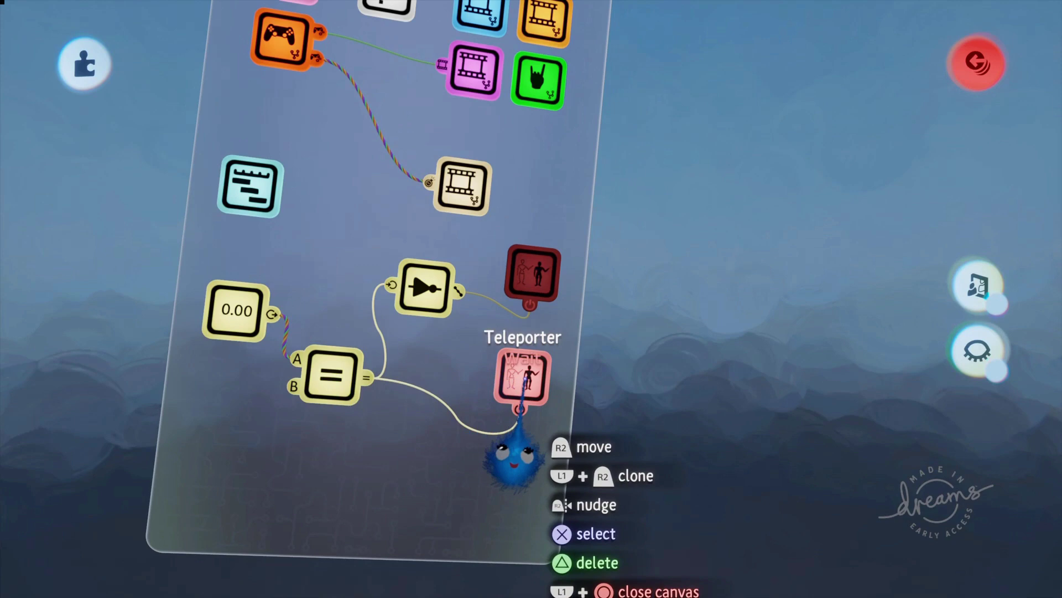
Examine the Wait and Select teleporters in the dwarf's Puppet Logic and the puppets' positions in the scene.
{"action": "scroll", "coordinate": [453, 386], "scroll_direction": "down", "scroll_amount": 3}
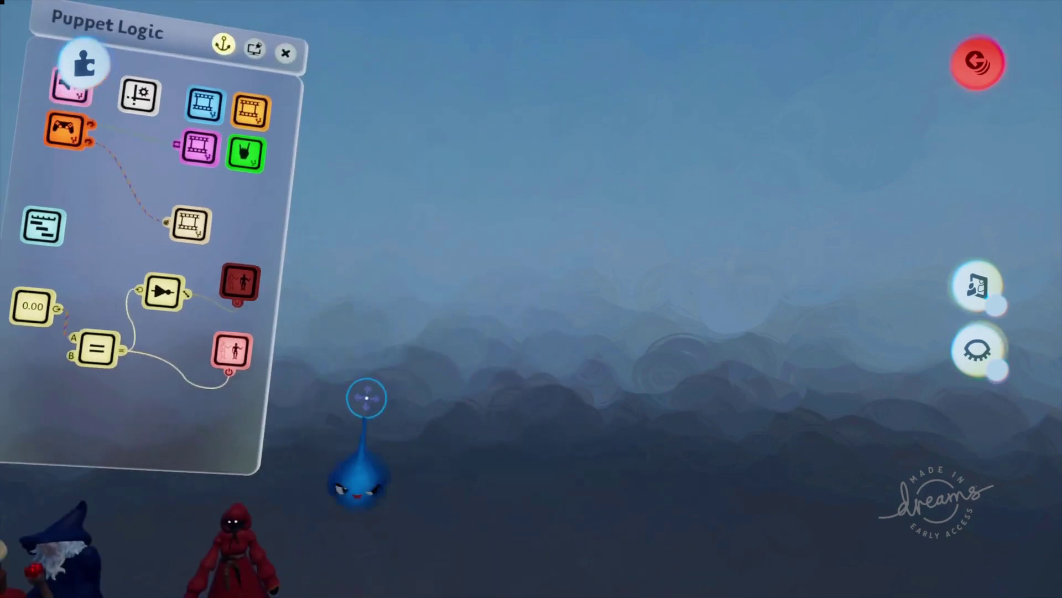
{"action": "scroll", "coordinate": [337, 405], "scroll_direction": "down", "scroll_amount": 1}
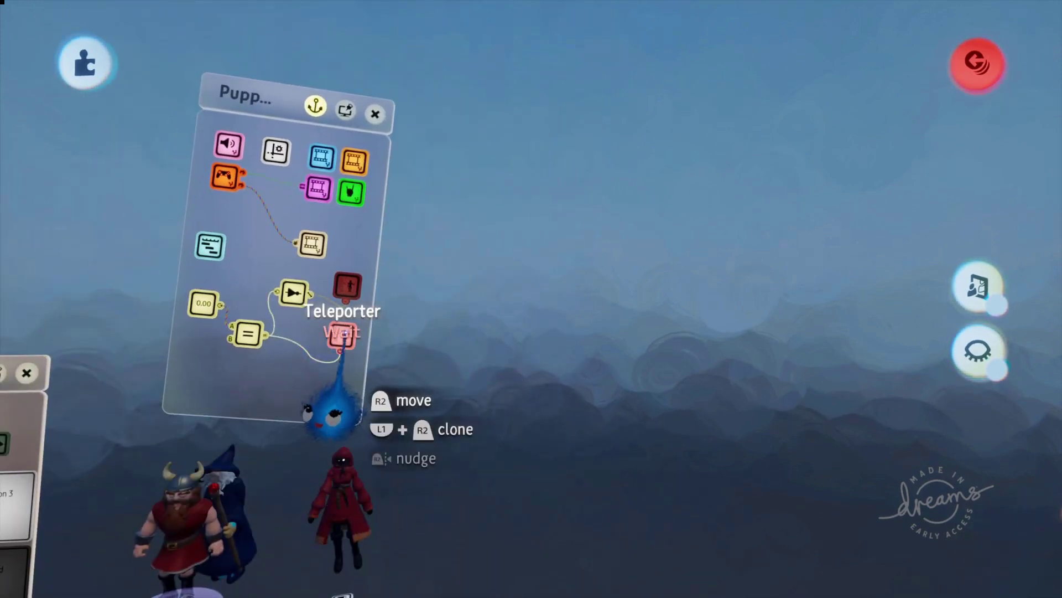
{"action": "middle_click_drag", "start_coordinate": [342, 336], "coordinate": [274, 430]}
{"action": "scroll", "coordinate": [274, 430], "scroll_direction": "up", "scroll_amount": 1}
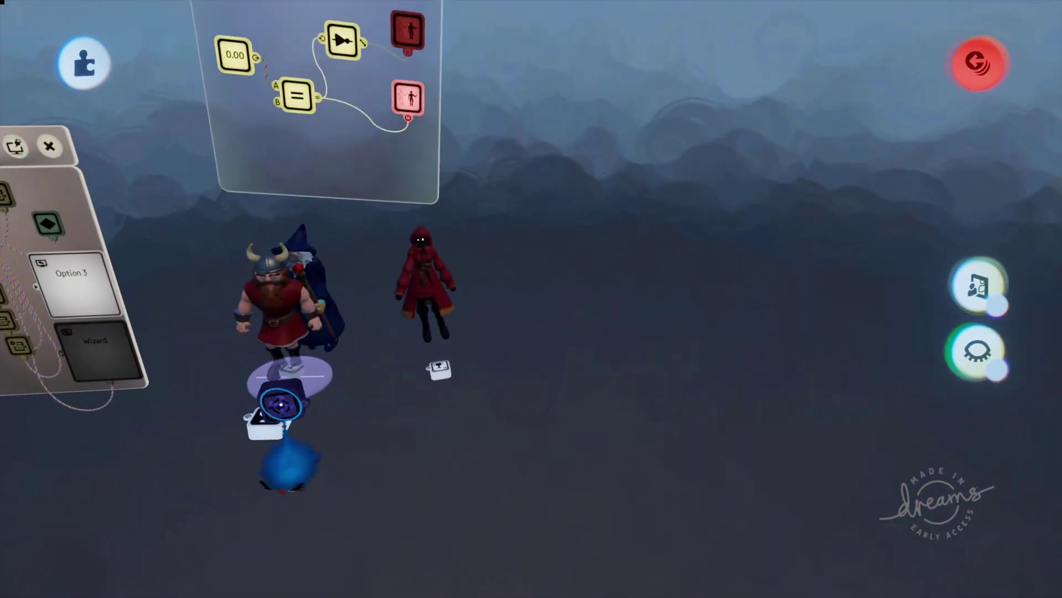
{"action": "middle_click_drag", "start_coordinate": [282, 393], "coordinate": [308, 275]}
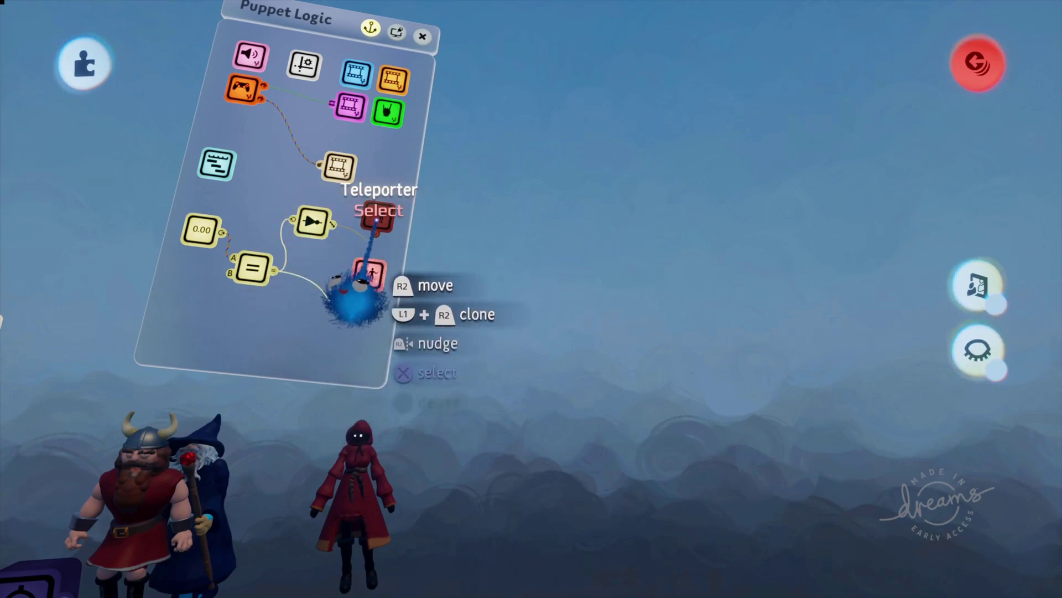
Compare the option buttons' microchips with the Select1 variable wired into the dwarf's Puppet Logic.
{"action": "middle_click_drag", "start_coordinate": [354, 252], "coordinate": [268, 357]}
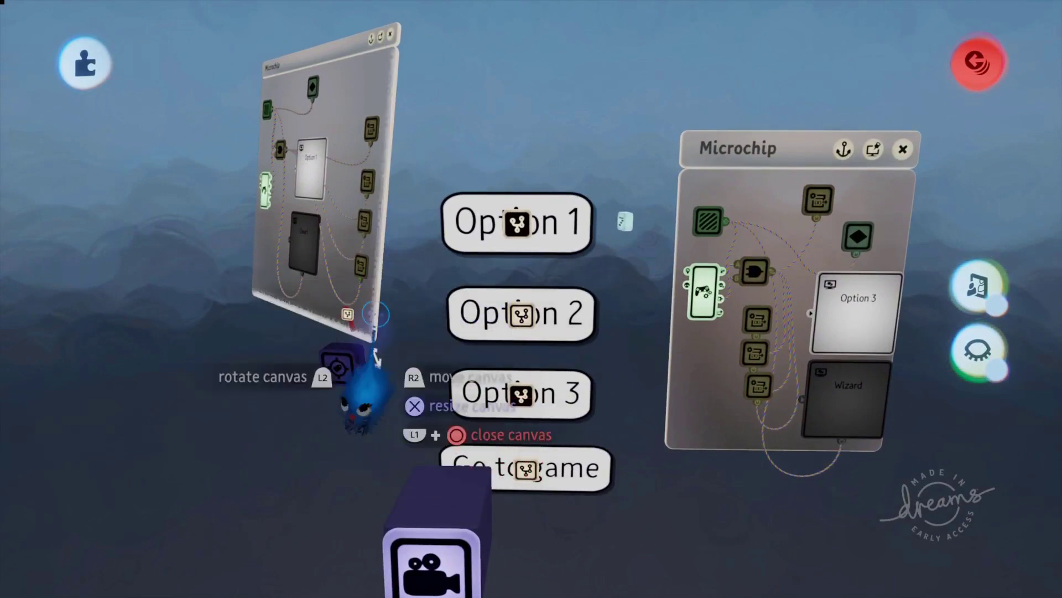
{"action": "middle_click_drag", "start_coordinate": [349, 378], "coordinate": [332, 510]}
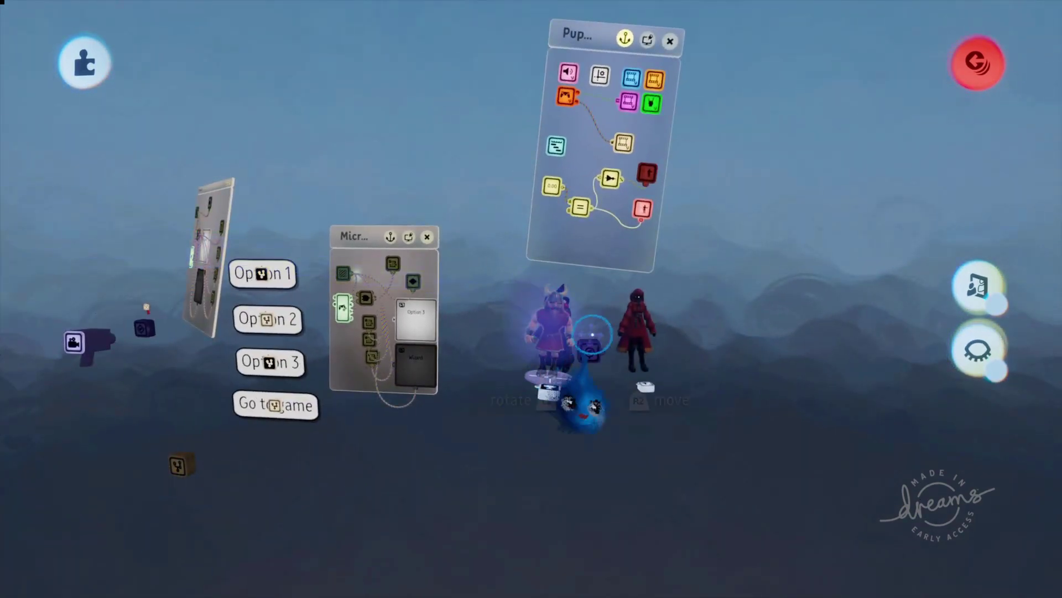
{"action": "scroll", "coordinate": [593, 389], "scroll_direction": "up", "scroll_amount": 3}
{"action": "middle_click_drag", "start_coordinate": [622, 378], "coordinate": [482, 304]}
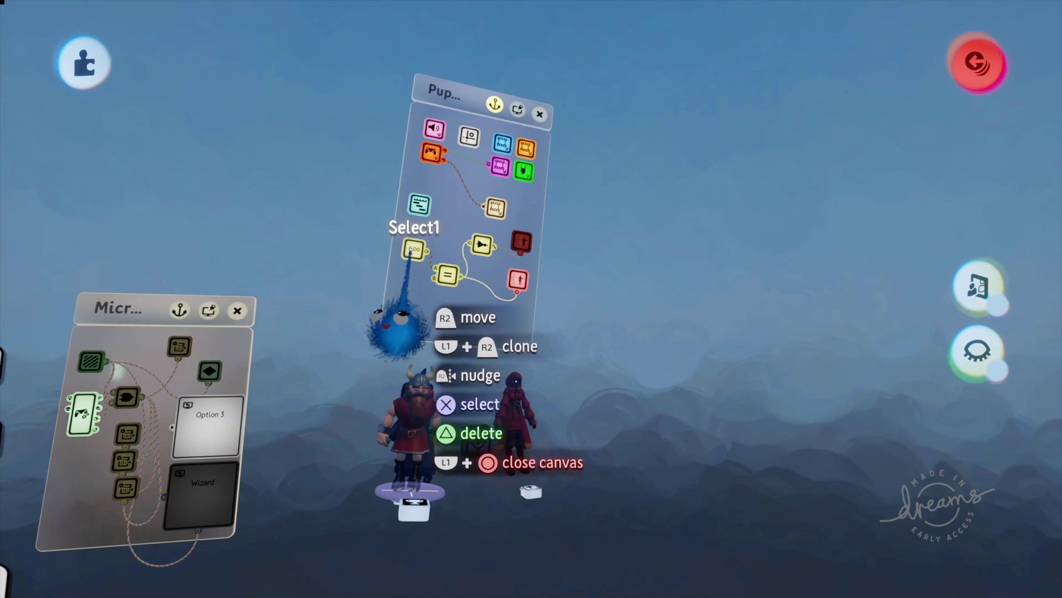
{"action": "middle_click_drag", "start_coordinate": [410, 251], "coordinate": [196, 382]}
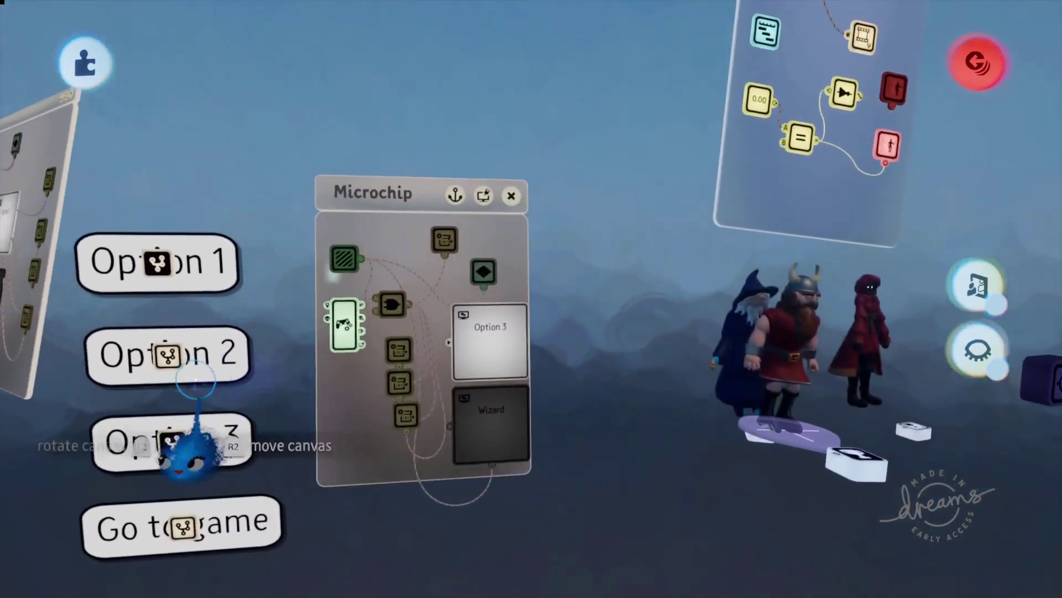
Close the Option 3 microchip, open the Option 2 microchip and place its canvas beside the option buttons.
{"action": "left_click", "coordinate": [510, 196]}
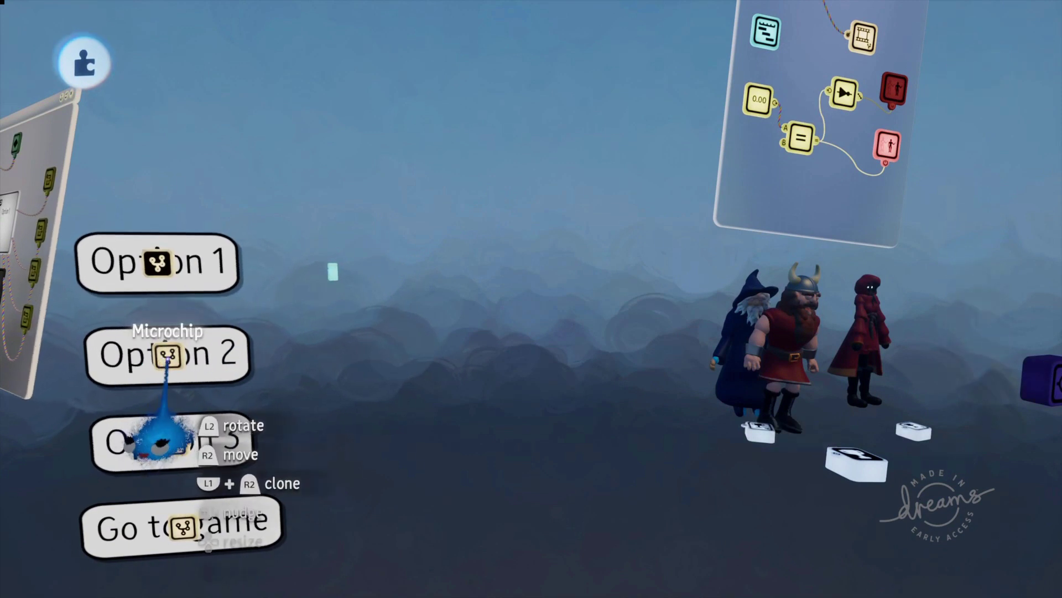
{"action": "left_click", "coordinate": [166, 357]}
{"action": "left_click_drag", "start_coordinate": [149, 335], "coordinate": [459, 274]}
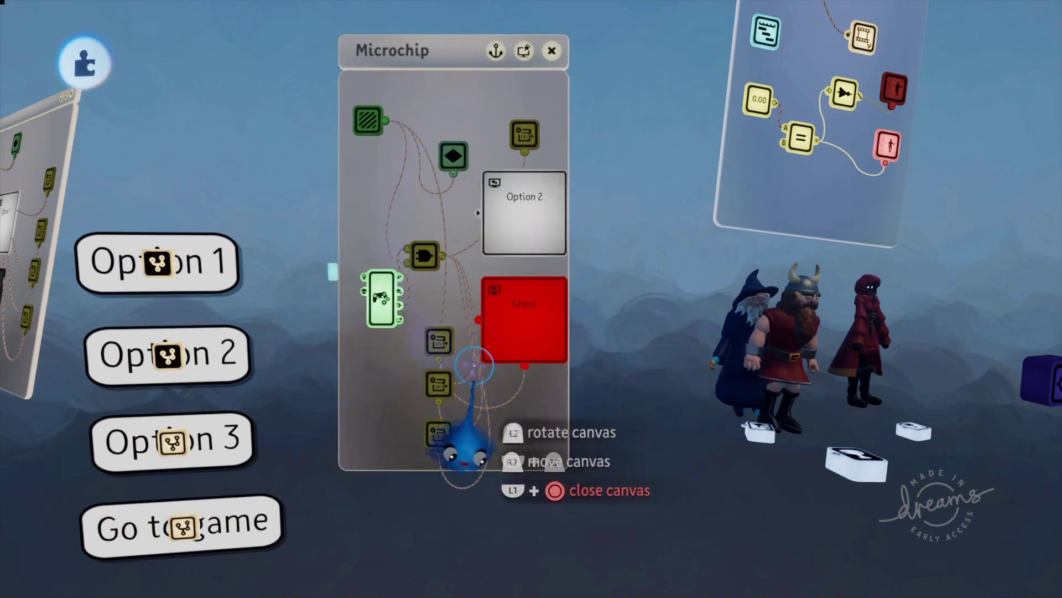
Check the settings of the Chosen character and Select2 variable modifiers in the Option 2 microchip.
{"action": "left_click", "coordinate": [526, 135]}
{"action": "left_click", "coordinate": [522, 134]}
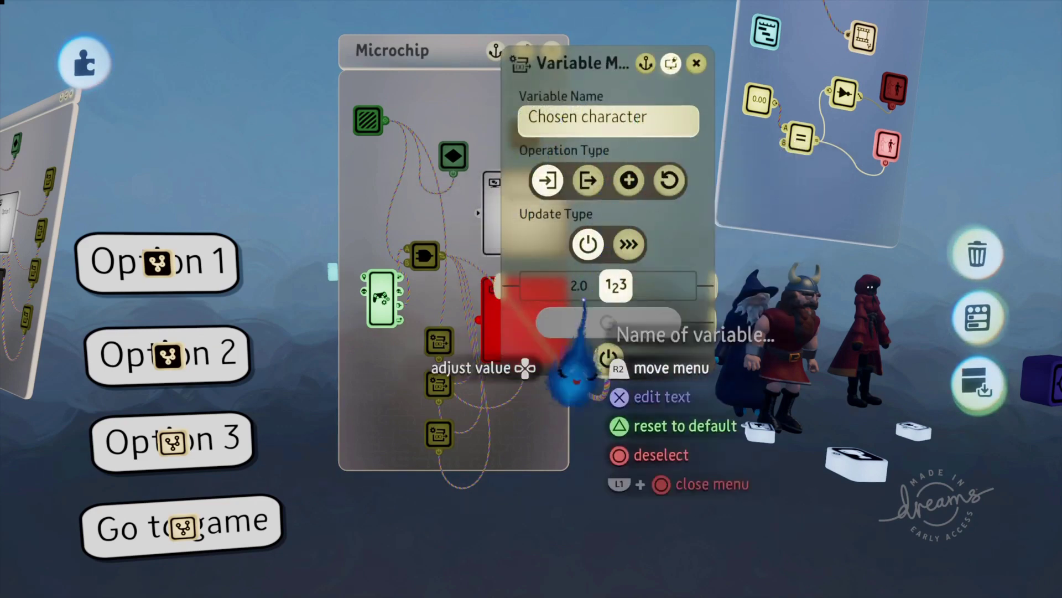
{"action": "left_click", "coordinate": [696, 63]}
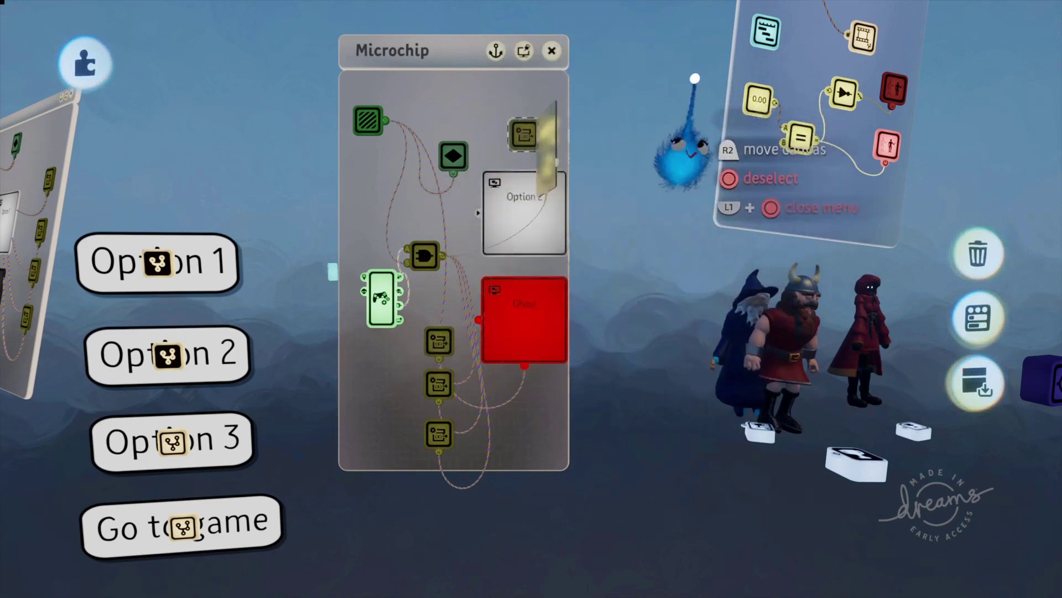
{"action": "right_click", "coordinate": [437, 431]}
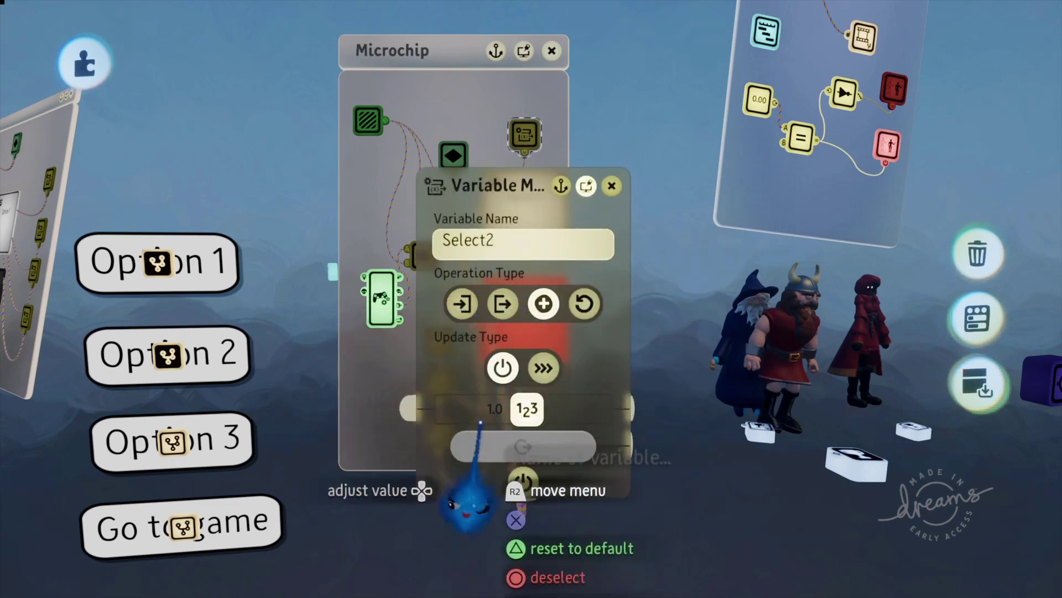
{"action": "left_click", "coordinate": [611, 185]}
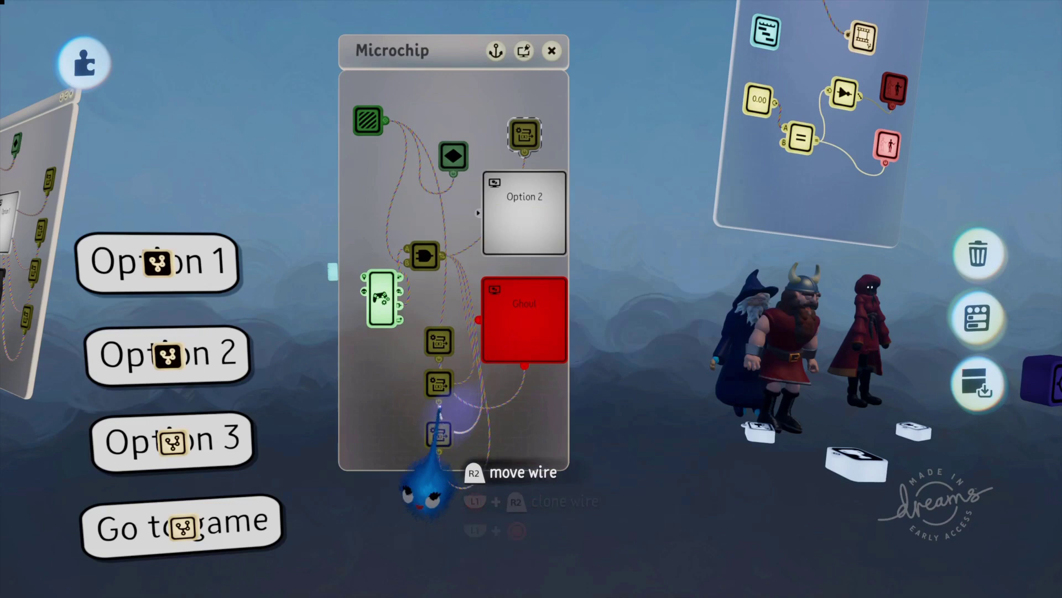
Check the settings of the Select1 and Select3 variable modifiers in the Option 2 microchip.
{"action": "left_click", "coordinate": [439, 383]}
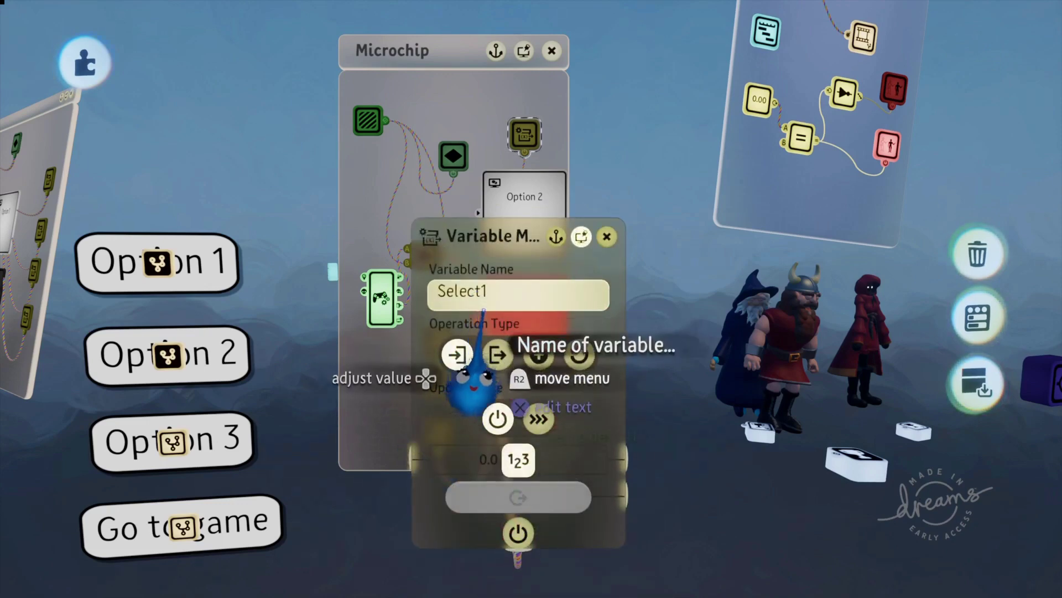
{"action": "left_click", "coordinate": [606, 236]}
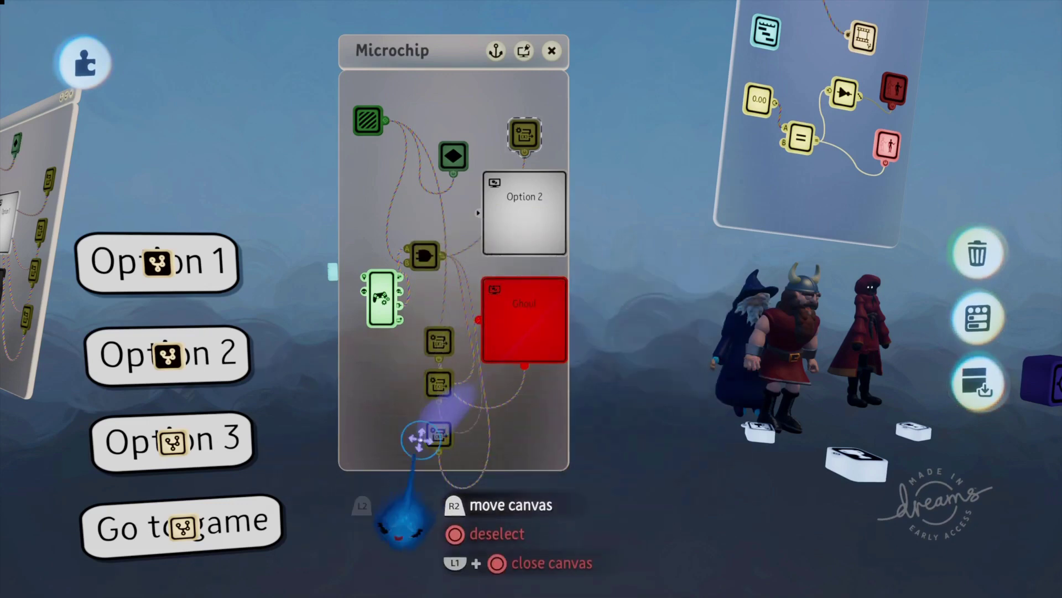
{"action": "left_click", "coordinate": [439, 435]}
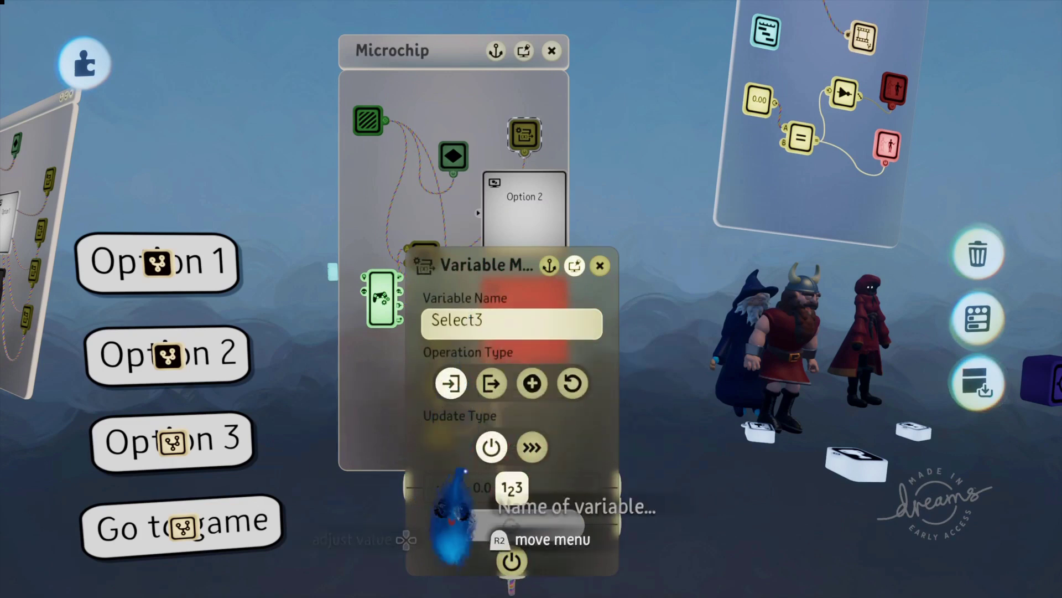
{"action": "key", "text": "Escape"}
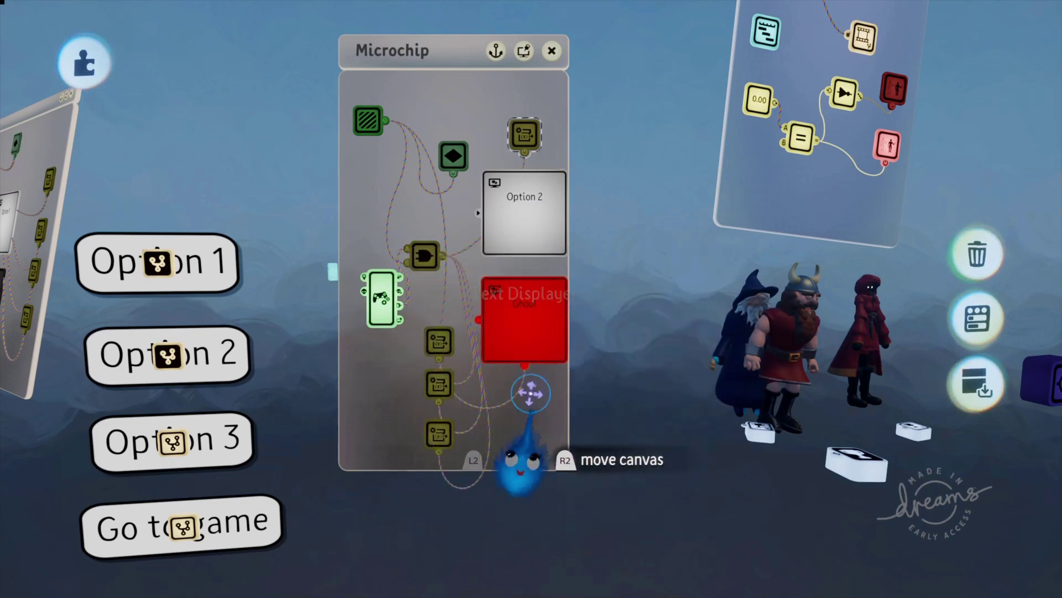
Close the Option 2 microchip, open the Go to game microchip and place its canvas beside the option buttons.
{"action": "scroll", "coordinate": [531, 394], "scroll_direction": "down", "scroll_amount": 5}
{"action": "scroll", "coordinate": [455, 475], "scroll_direction": "up", "scroll_amount": 1}
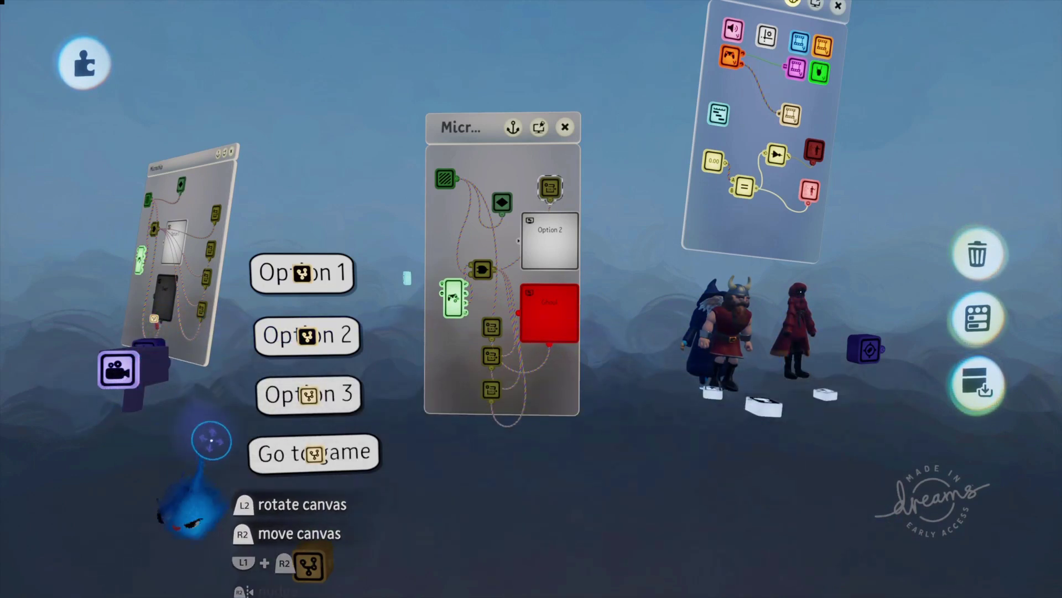
{"action": "left_click", "coordinate": [572, 129]}
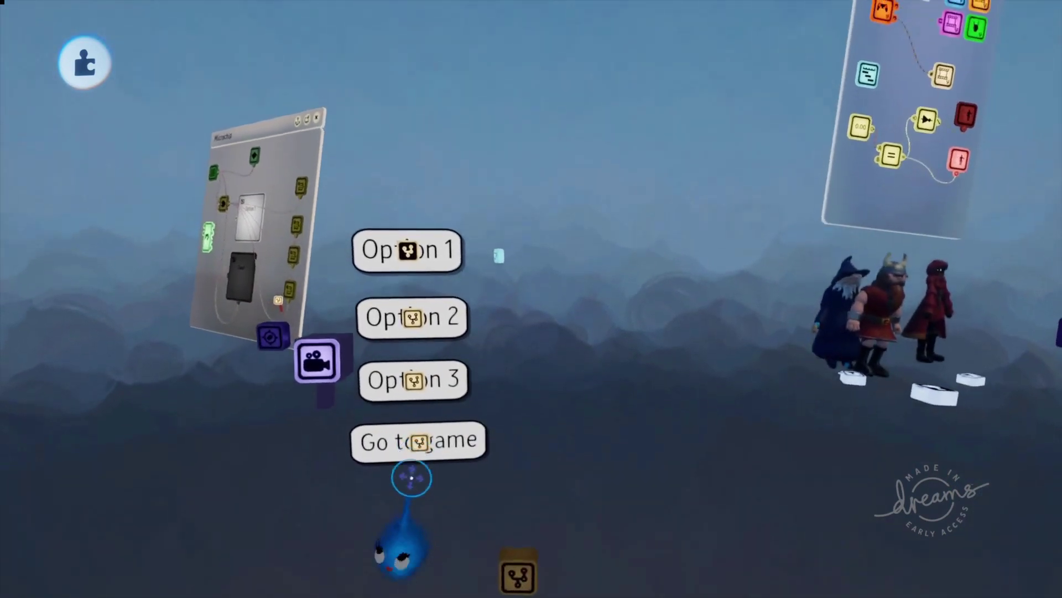
{"action": "middle_click_drag", "start_coordinate": [411, 478], "coordinate": [447, 474]}
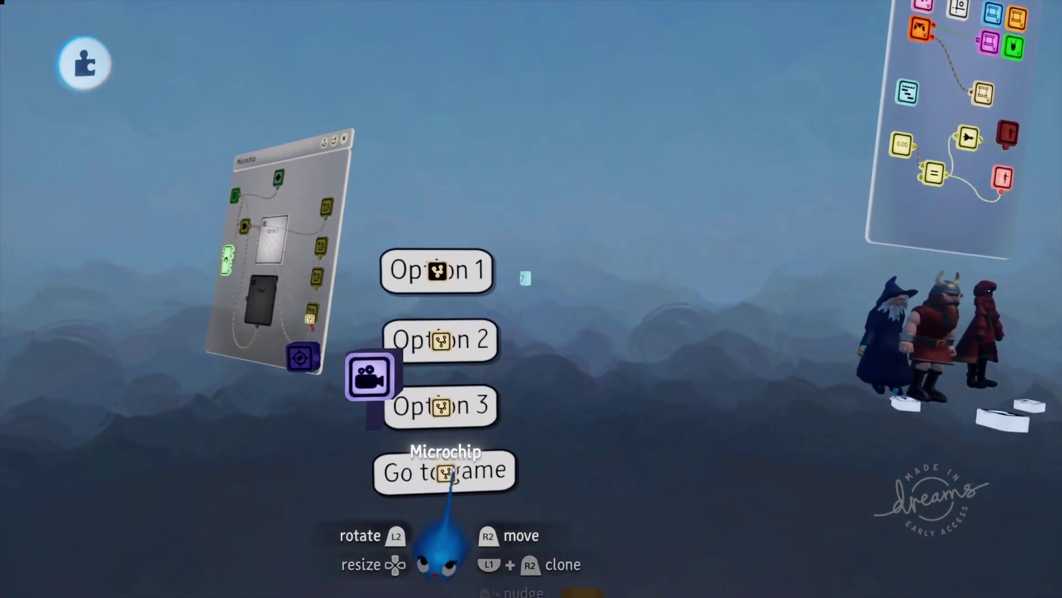
{"action": "left_click", "coordinate": [446, 473]}
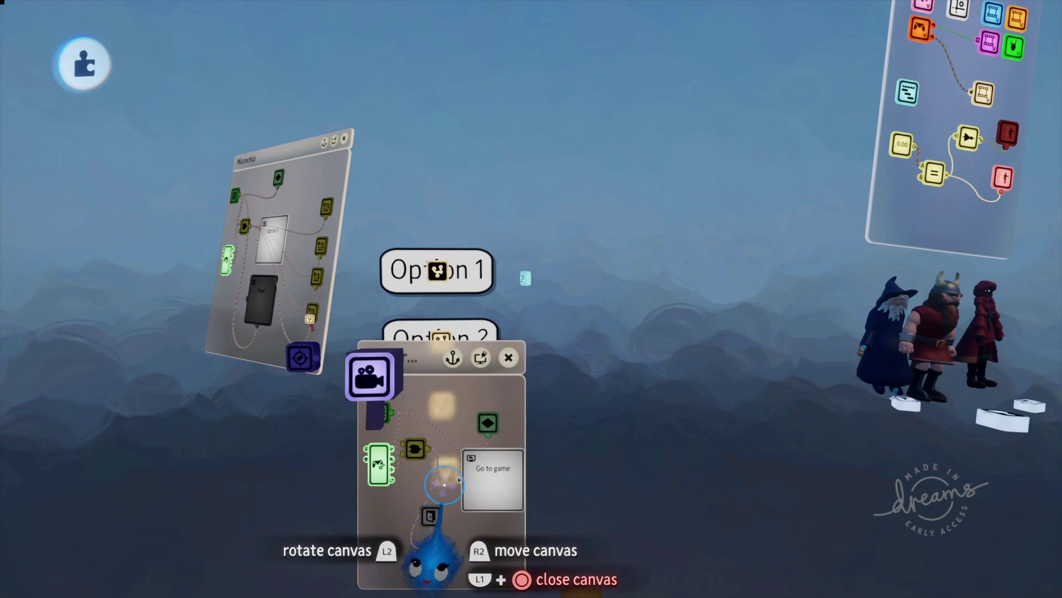
{"action": "left_click_drag", "start_coordinate": [444, 485], "coordinate": [679, 351]}
{"action": "middle_click_drag", "start_coordinate": [678, 351], "coordinate": [673, 478]}
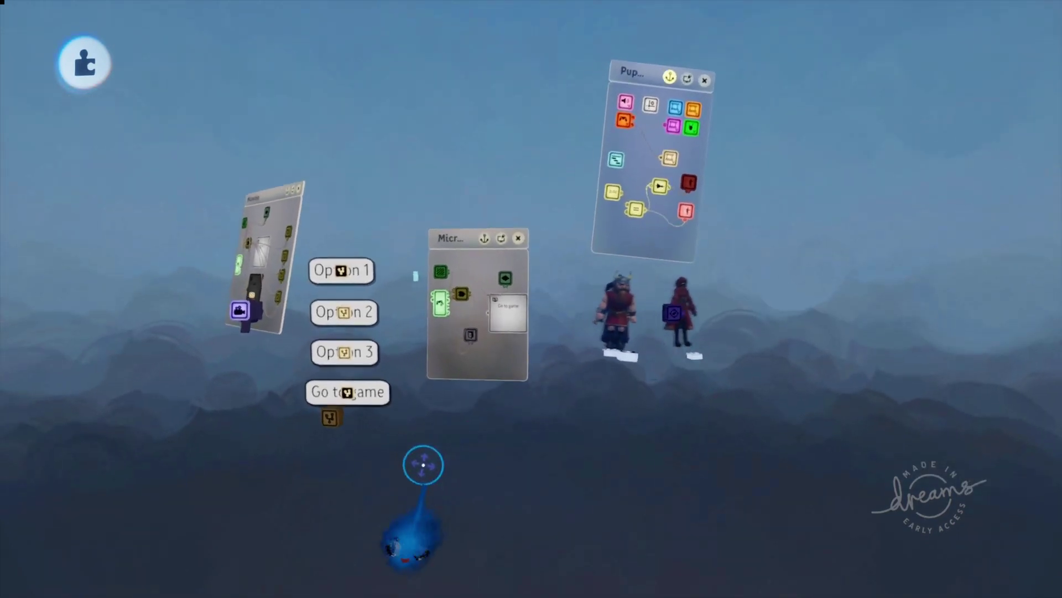
Open the separate microchip below the Go to game button, set its canvas aside and check the Chosen character variable's settings, including Persist In Dream.
{"action": "left_click", "coordinate": [350, 429]}
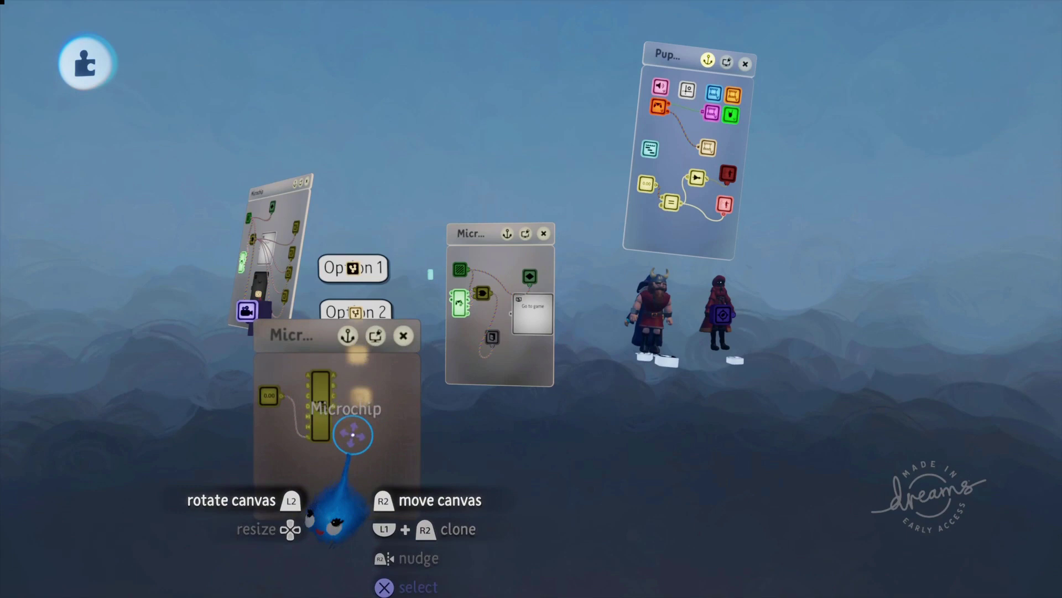
{"action": "left_click_drag", "start_coordinate": [372, 450], "coordinate": [574, 476]}
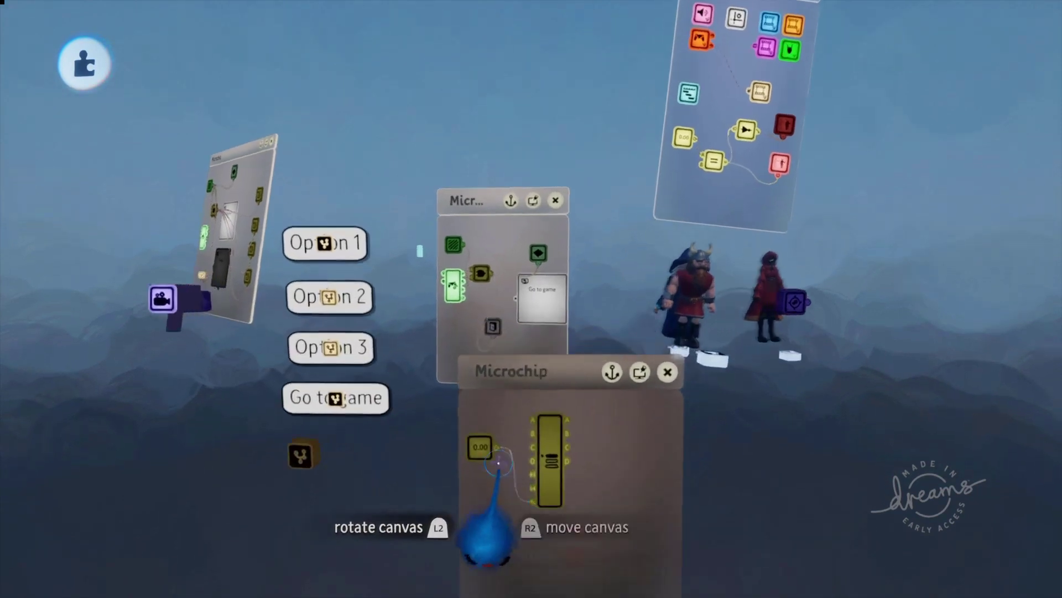
{"action": "left_click", "coordinate": [479, 492]}
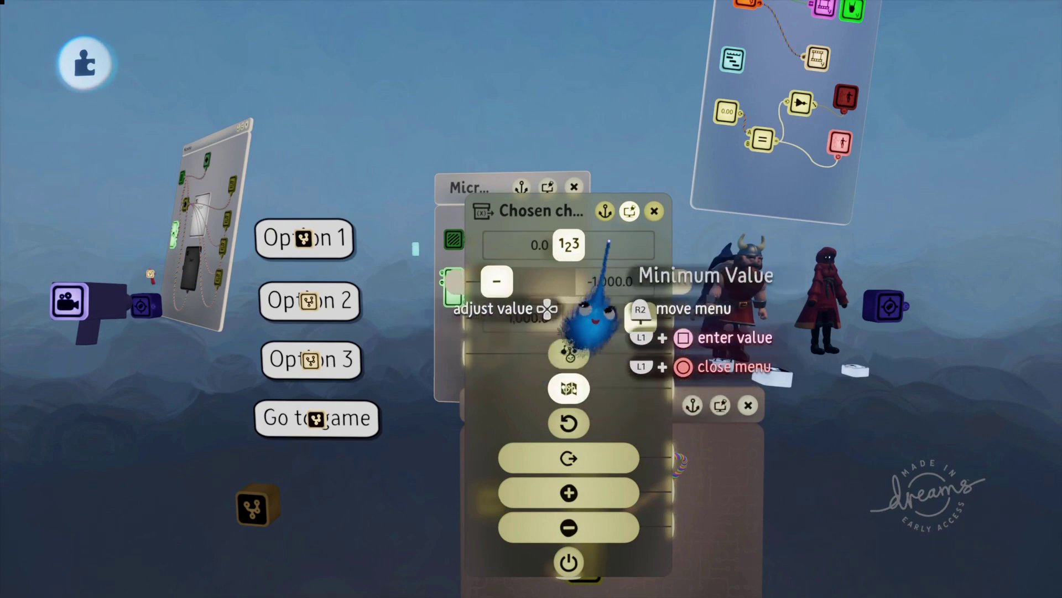
{"action": "left_click", "coordinate": [654, 211]}
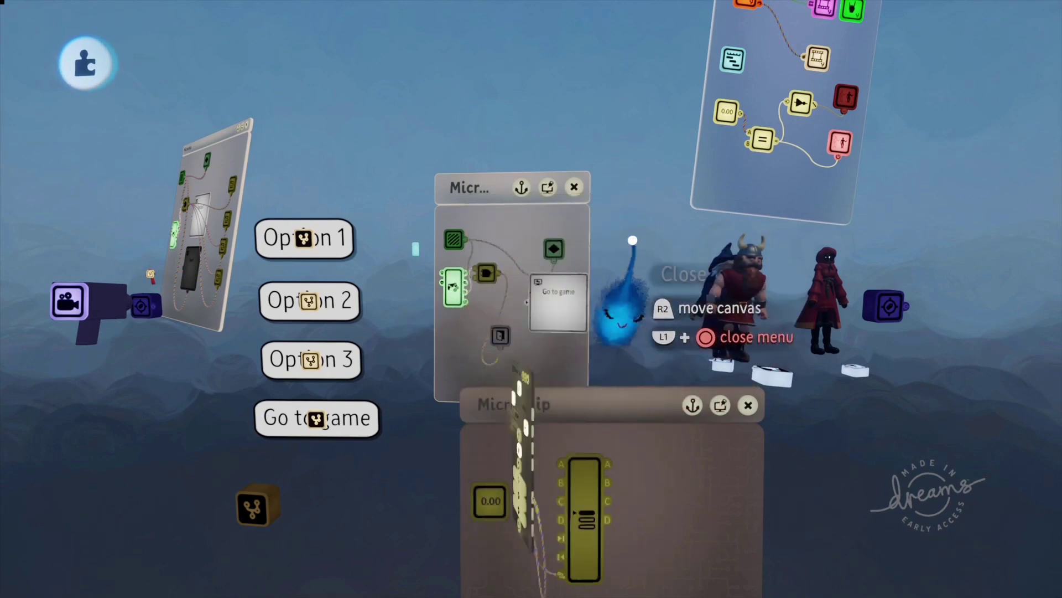
{"action": "left_click", "coordinate": [487, 490]}
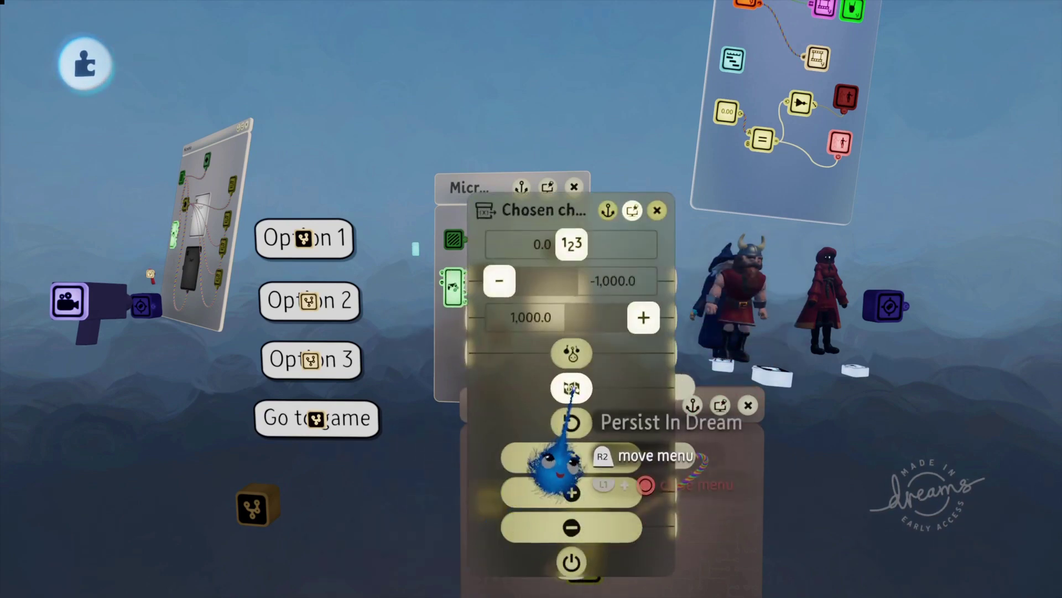
{"action": "left_click", "coordinate": [657, 211]}
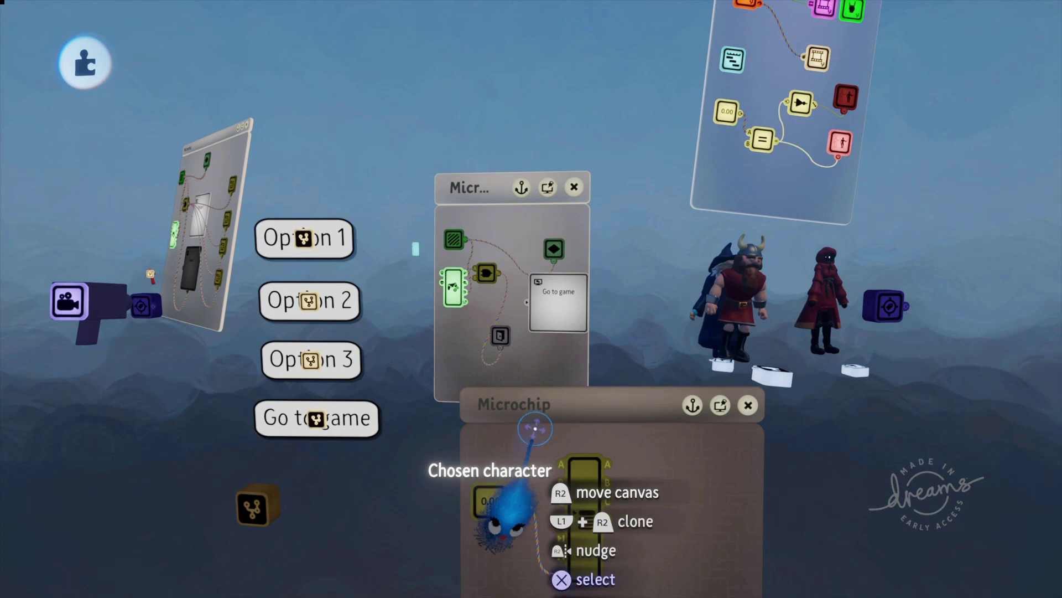
Examine how the Chosen character variable is wired into the Selector and which outputs the Selector offers.
{"action": "left_click_drag", "start_coordinate": [617, 451], "coordinate": [547, 454]}
{"action": "mouse_move", "coordinate": [547, 454]}
{"action": "middle_mouse_down"}
{"action": "mouse_move", "coordinate": [558, 517]}
{"action": "mouse_move", "coordinate": [550, 441]}
{"action": "middle_mouse_up"}
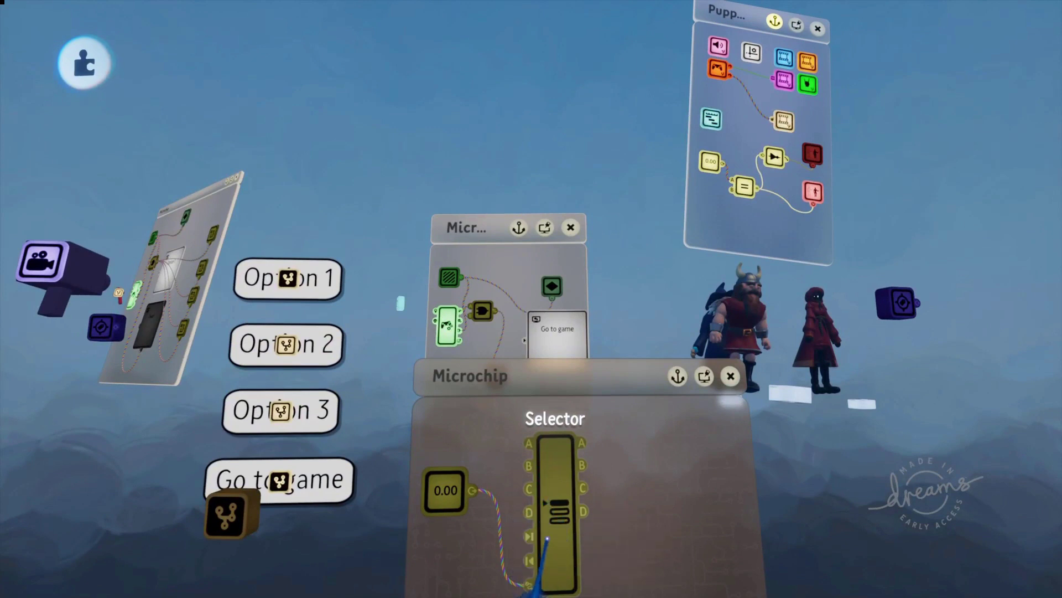
{"action": "scroll", "coordinate": [546, 538], "scroll_direction": "down", "scroll_amount": 2}
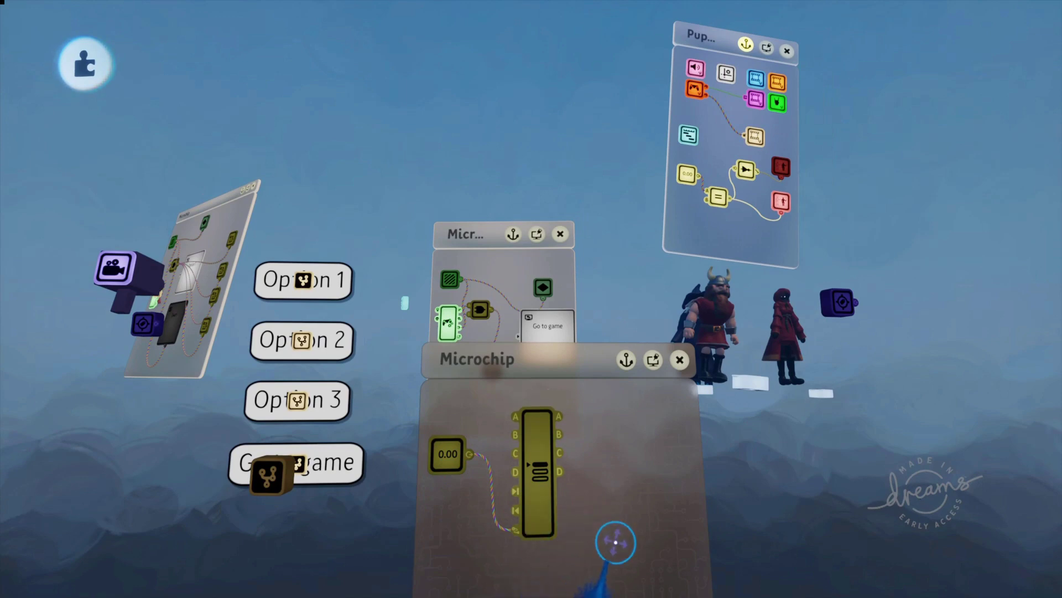
{"action": "scroll", "coordinate": [578, 500], "scroll_direction": "up", "scroll_amount": 3}
{"action": "scroll", "coordinate": [557, 427], "scroll_direction": "down", "scroll_amount": 3}
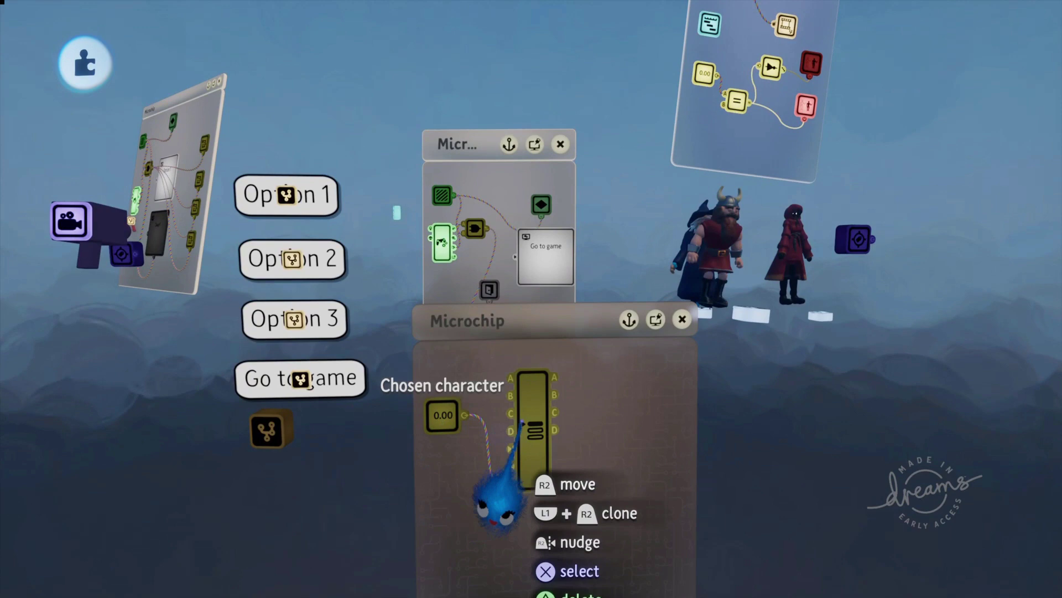
{"action": "scroll", "coordinate": [535, 500], "scroll_direction": "up", "scroll_amount": 3}
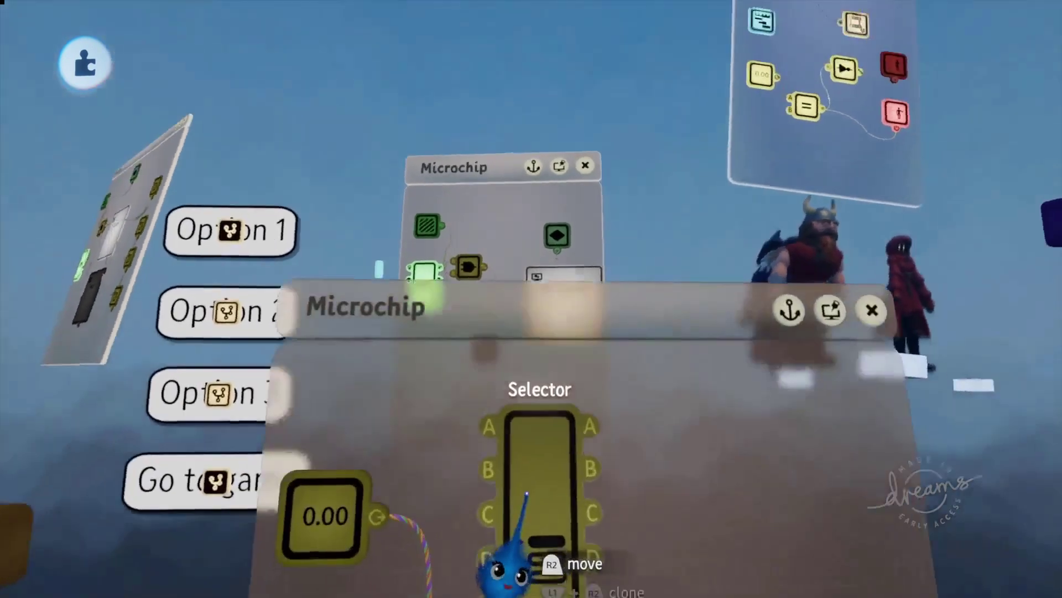
{"action": "scroll", "coordinate": [522, 509], "scroll_direction": "down", "scroll_amount": 3}
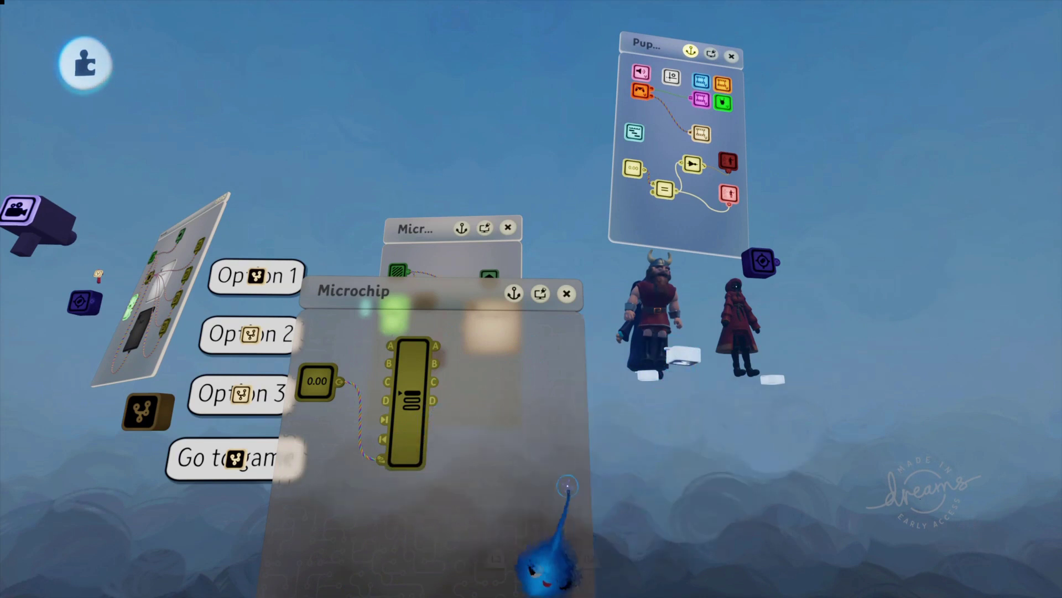
{"action": "scroll", "coordinate": [544, 492], "scroll_direction": "down", "scroll_amount": 3}
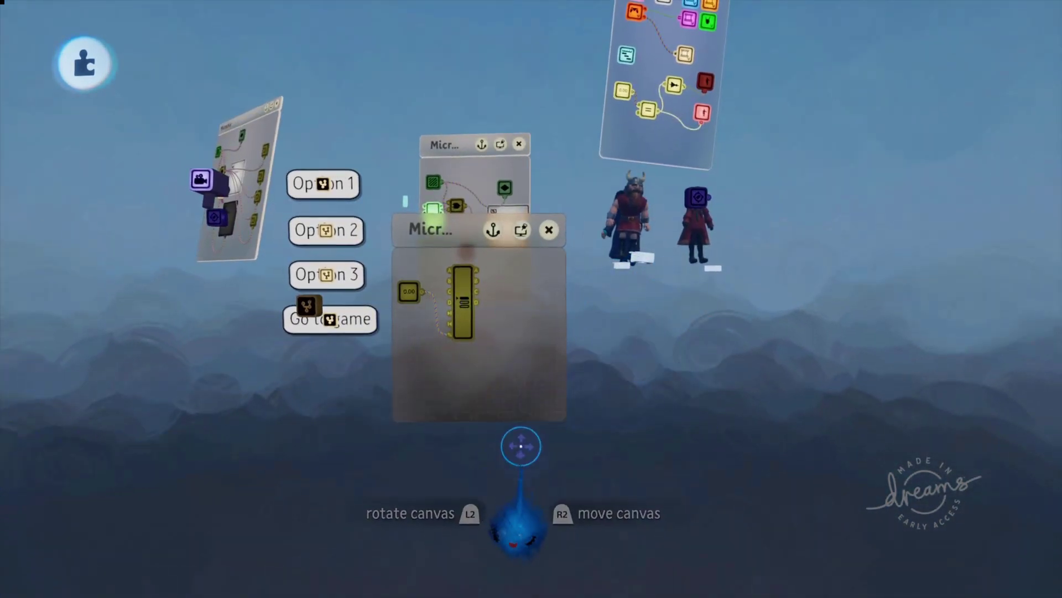
{"action": "scroll", "coordinate": [520, 446], "scroll_direction": "up", "scroll_amount": 3}
{"action": "scroll", "coordinate": [544, 367], "scroll_direction": "up", "scroll_amount": 3}
{"action": "scroll", "coordinate": [576, 431], "scroll_direction": "down", "scroll_amount": 2}
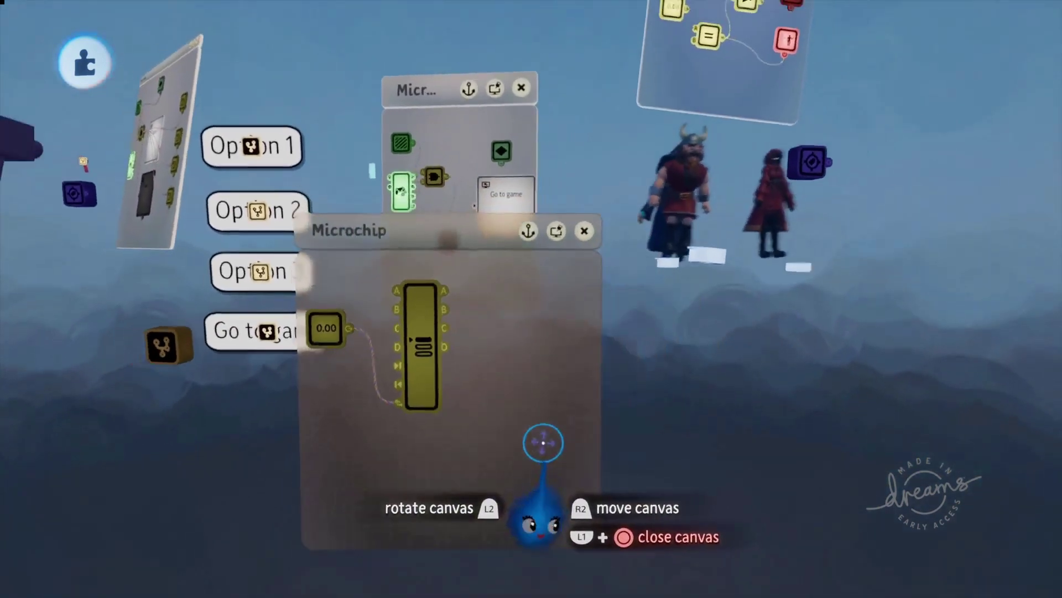
{"action": "scroll", "coordinate": [526, 438], "scroll_direction": "up", "scroll_amount": 3}
{"action": "scroll", "coordinate": [502, 422], "scroll_direction": "down", "scroll_amount": 2}
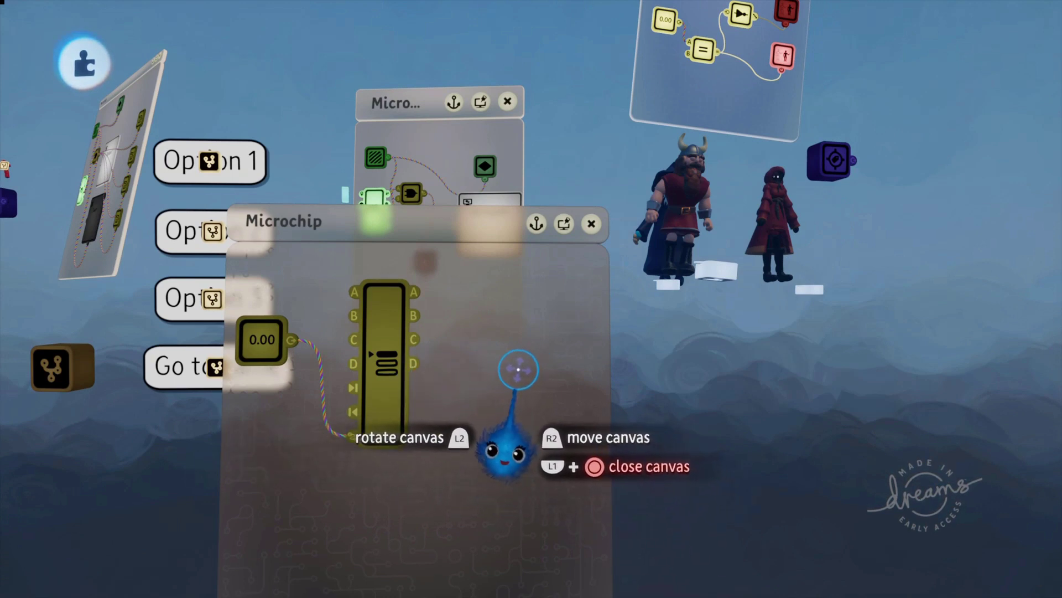
{"action": "scroll", "coordinate": [492, 382], "scroll_direction": "up", "scroll_amount": 3}
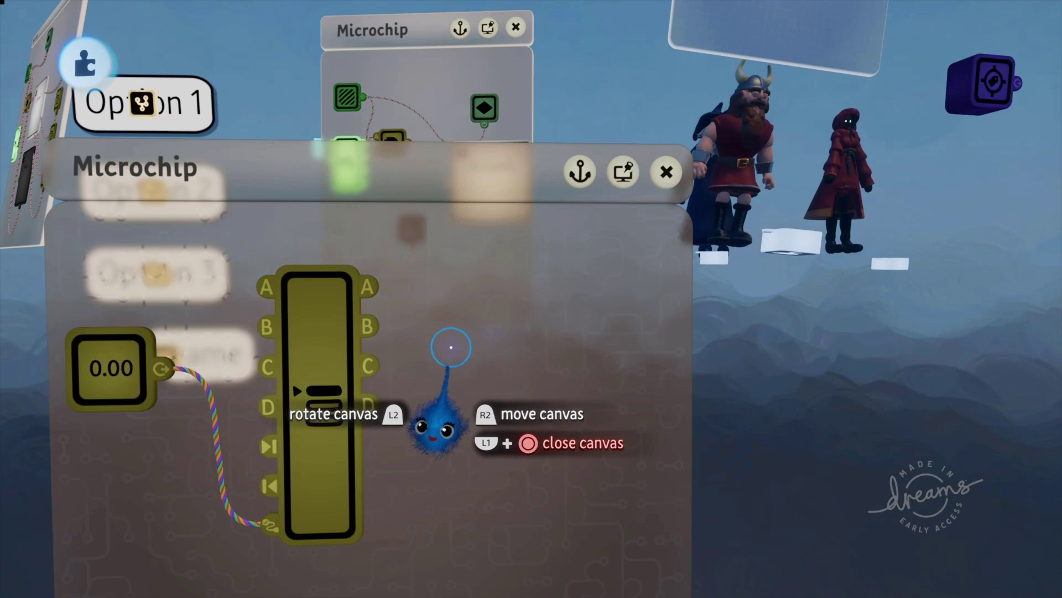
{"action": "scroll", "coordinate": [481, 326], "scroll_direction": "down", "scroll_amount": 4}
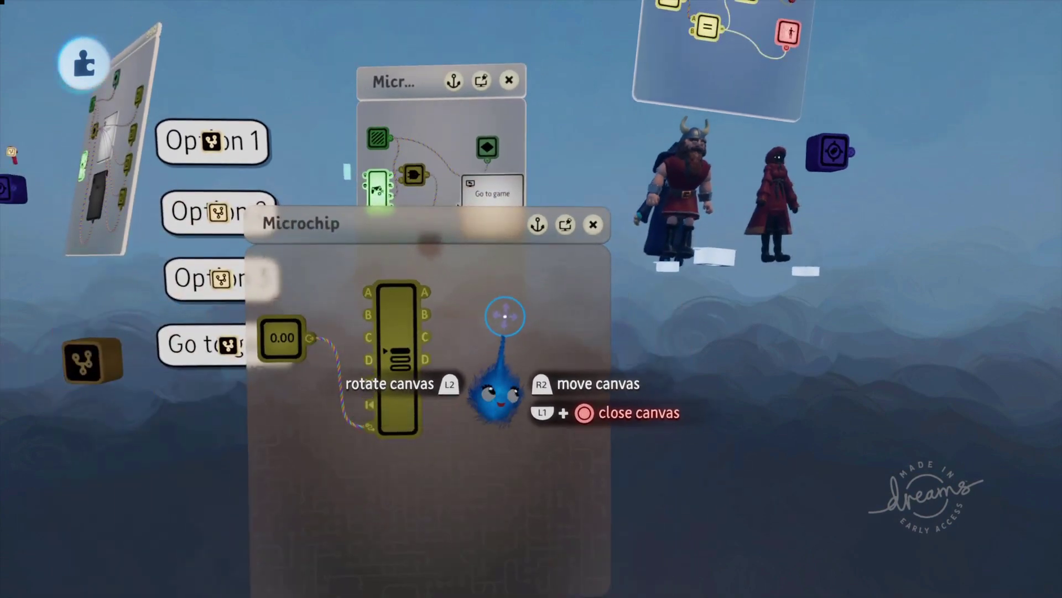
{"action": "middle_click_drag", "start_coordinate": [526, 325], "coordinate": [611, 207]}
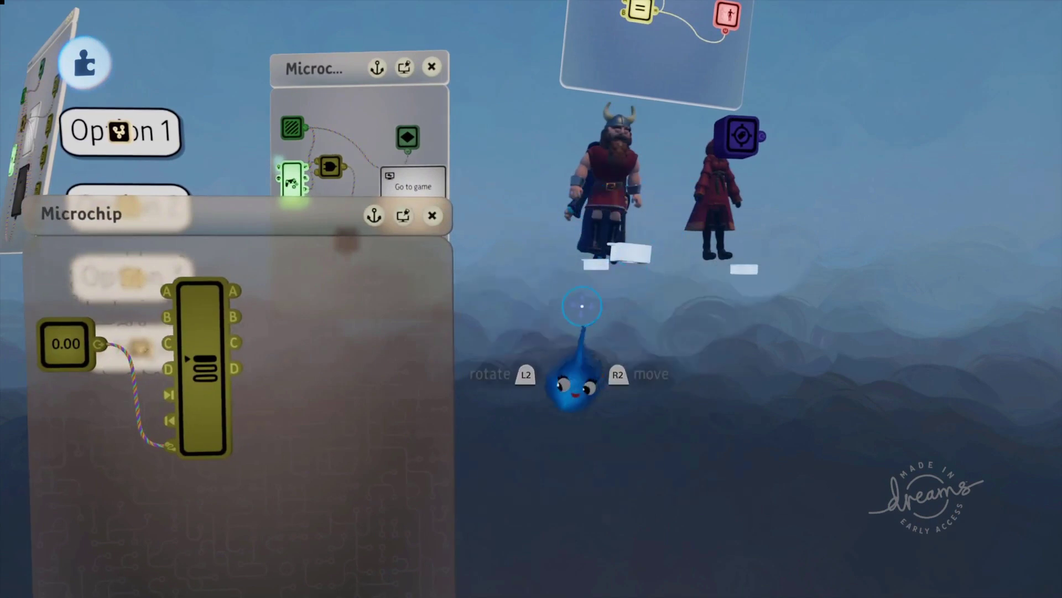
{"action": "scroll", "coordinate": [529, 330], "scroll_direction": "down", "scroll_amount": 3}
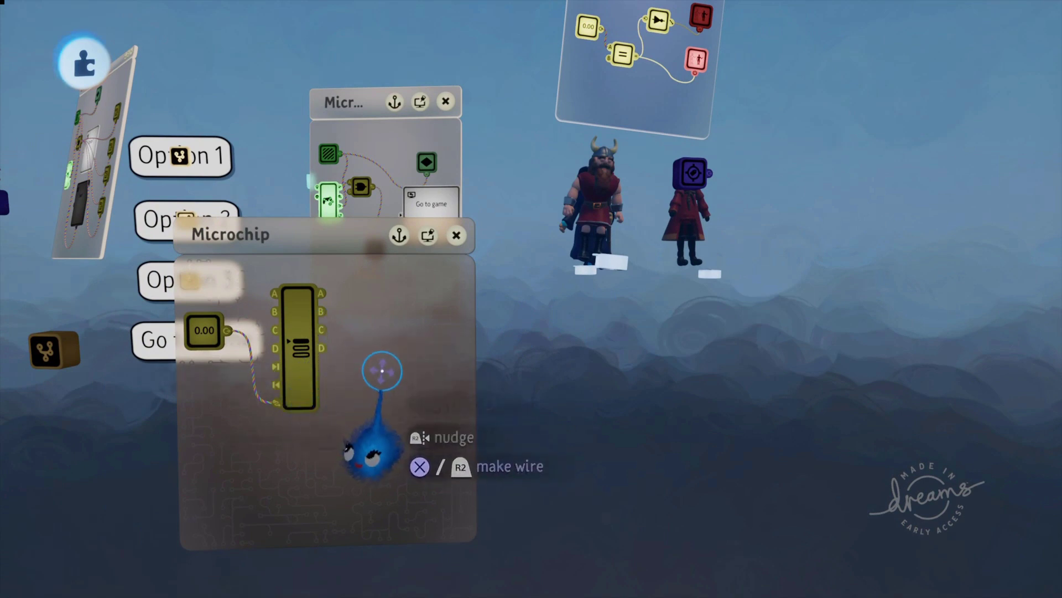
{"action": "scroll", "coordinate": [382, 370], "scroll_direction": "down", "scroll_amount": 3}
{"action": "left_click_drag", "start_coordinate": [463, 415], "coordinate": [432, 420]}
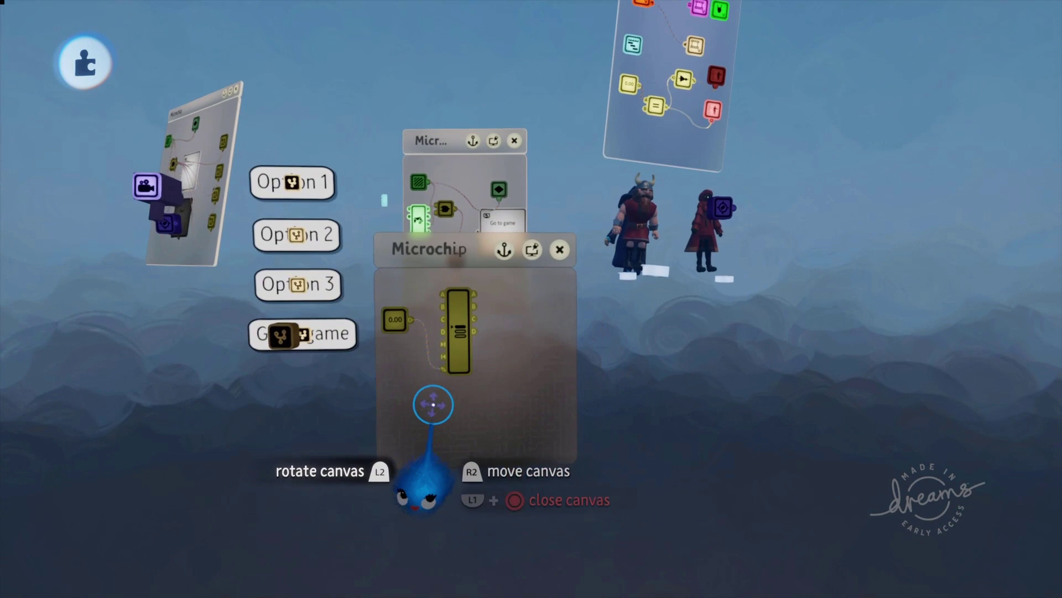
{"action": "scroll", "coordinate": [433, 404], "scroll_direction": "up", "scroll_amount": 3}
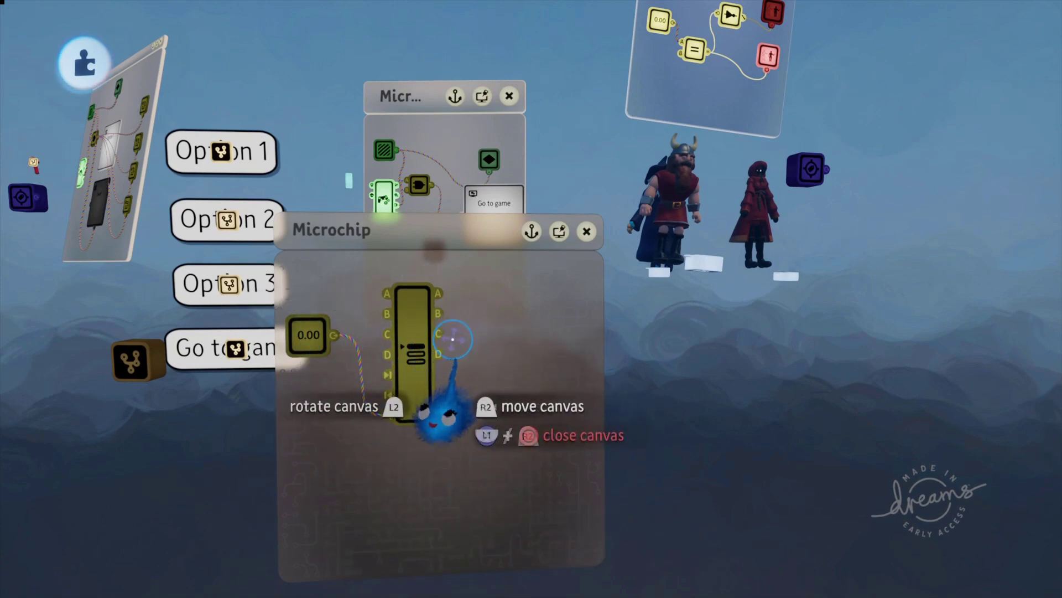
{"action": "scroll", "coordinate": [439, 343], "scroll_direction": "down", "scroll_amount": 3}
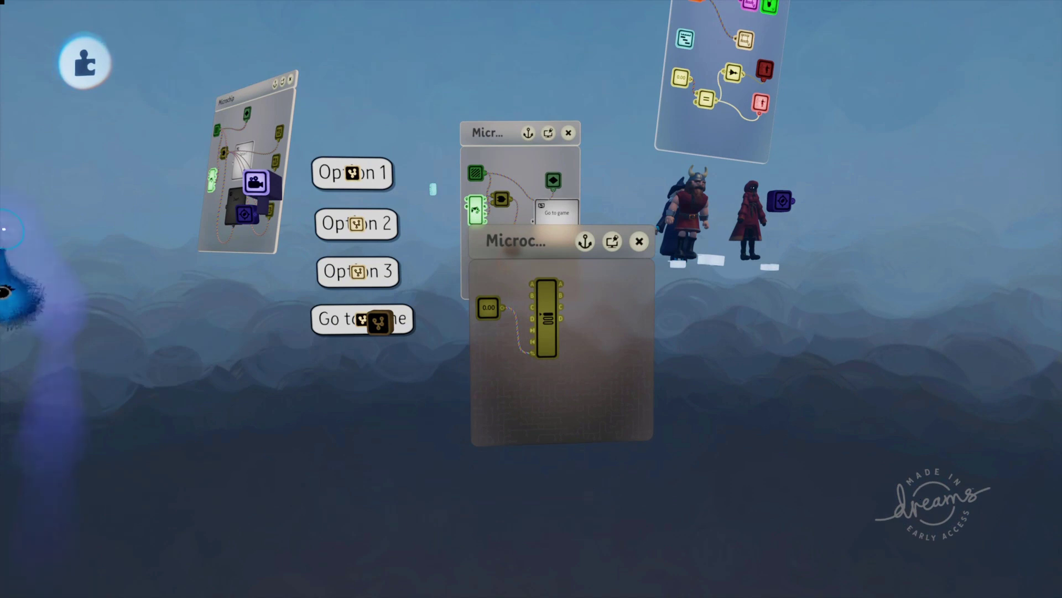
{"action": "scroll", "coordinate": [541, 369], "scroll_direction": "up", "scroll_amount": 3}
{"action": "scroll", "coordinate": [529, 344], "scroll_direction": "up", "scroll_amount": 3}
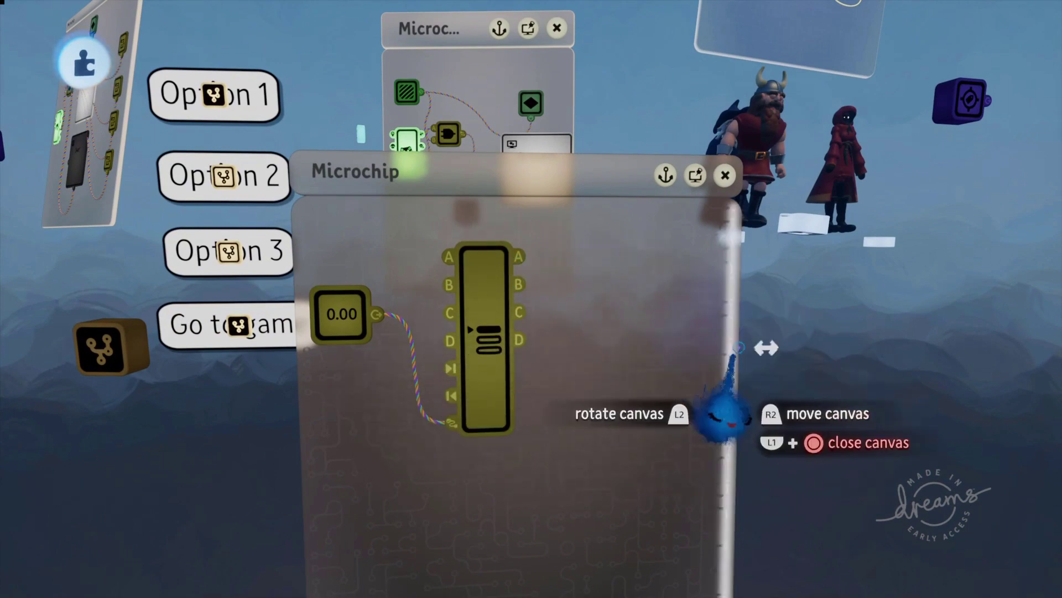
{"action": "scroll", "coordinate": [631, 379], "scroll_direction": "down", "scroll_amount": 4}
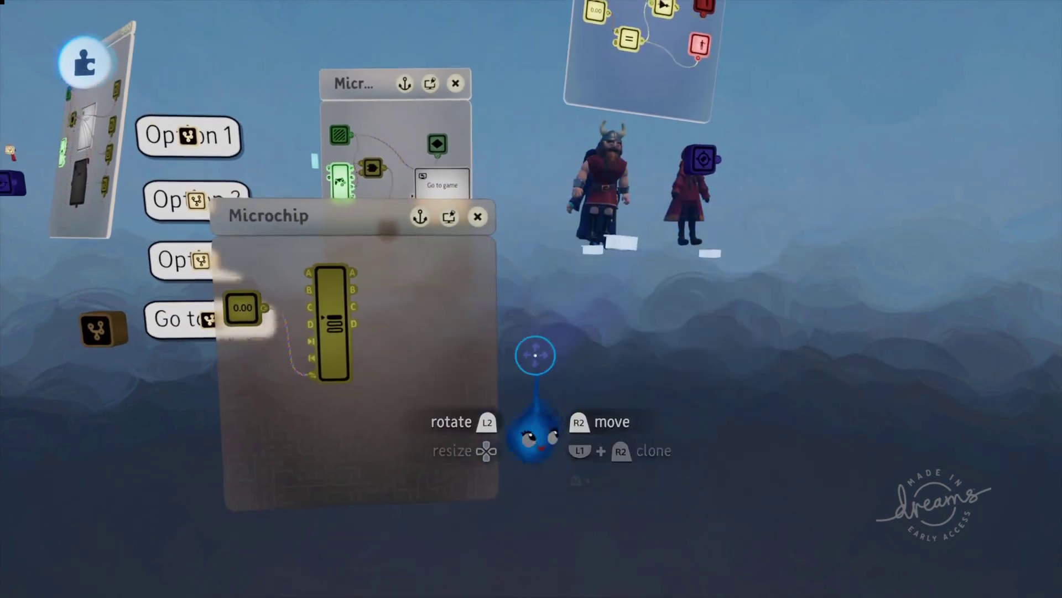
Review the option buttons alongside the open Go to game and Selector microchips and the puppets.
{"action": "scroll", "coordinate": [536, 356], "scroll_direction": "down", "scroll_amount": 3}
{"action": "scroll", "coordinate": [487, 382], "scroll_direction": "up", "scroll_amount": 2}
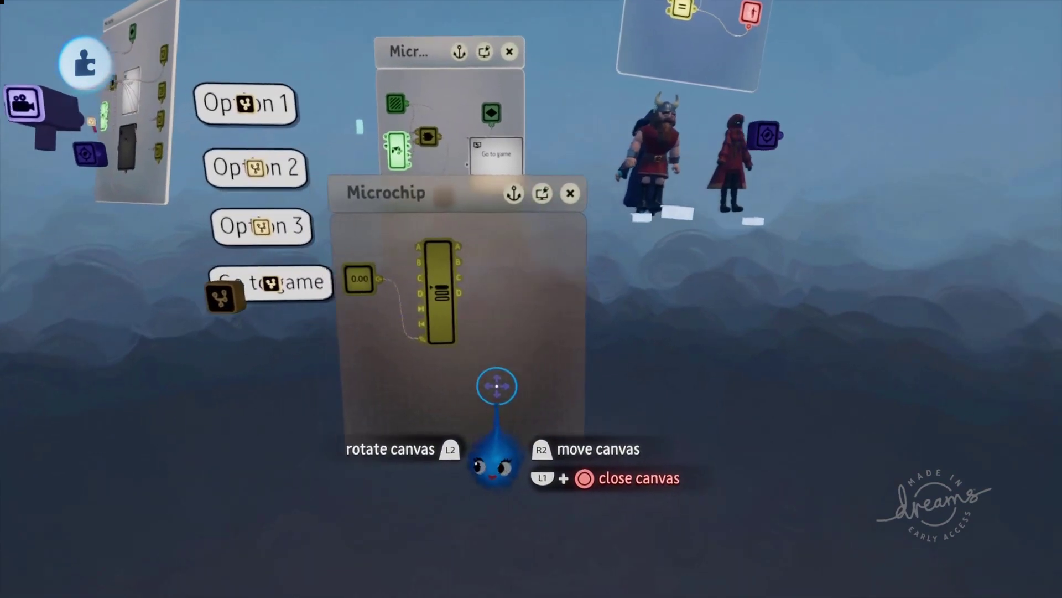
{"action": "scroll", "coordinate": [497, 386], "scroll_direction": "down", "scroll_amount": 3}
{"action": "scroll", "coordinate": [479, 405], "scroll_direction": "up", "scroll_amount": 1}
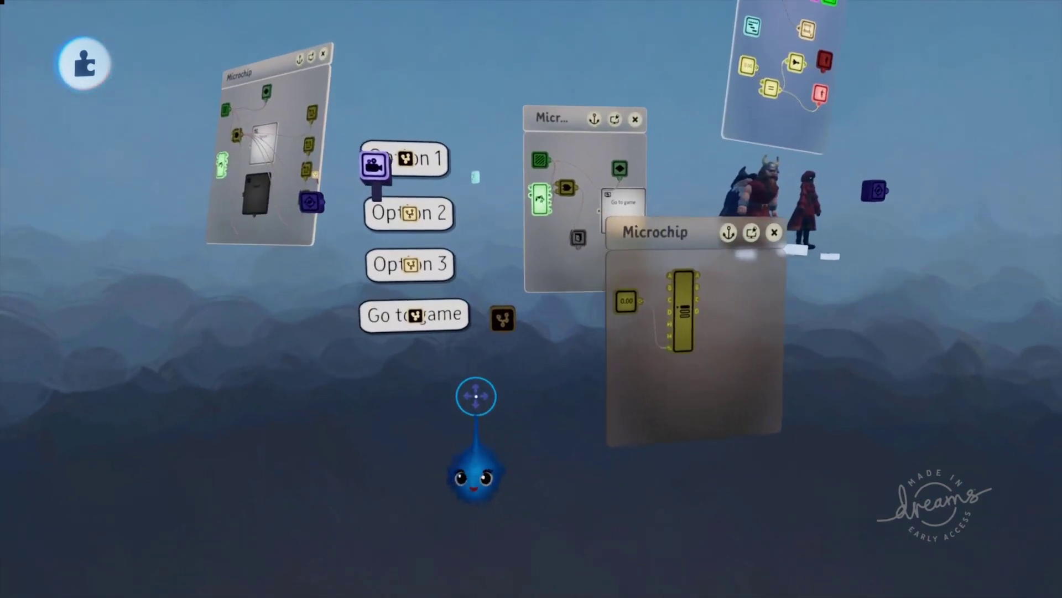
{"action": "middle_click_drag", "start_coordinate": [476, 396], "coordinate": [415, 379]}
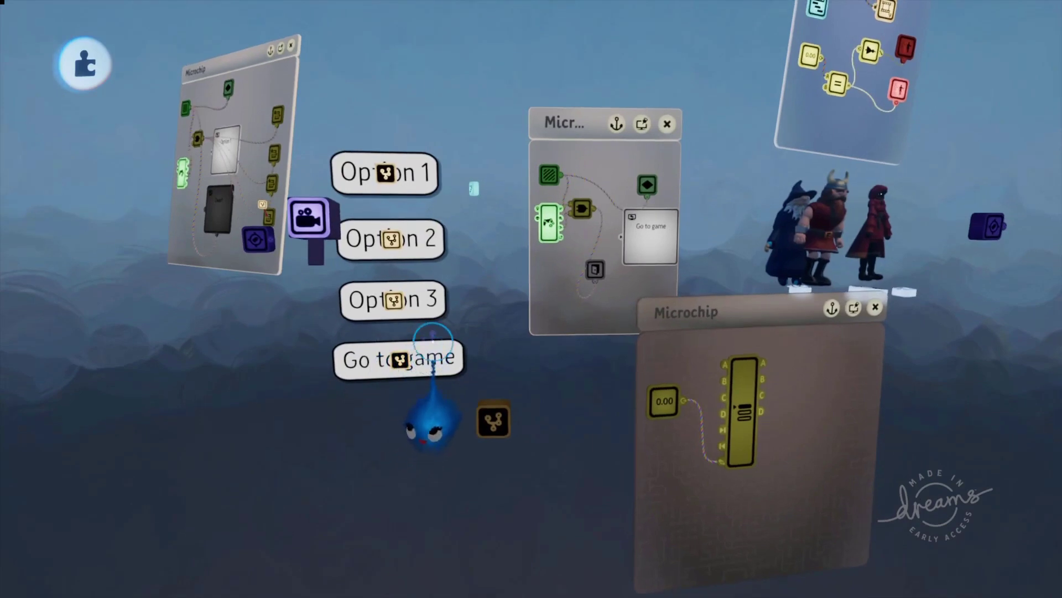
{"action": "middle_click_drag", "start_coordinate": [467, 306], "coordinate": [484, 403]}
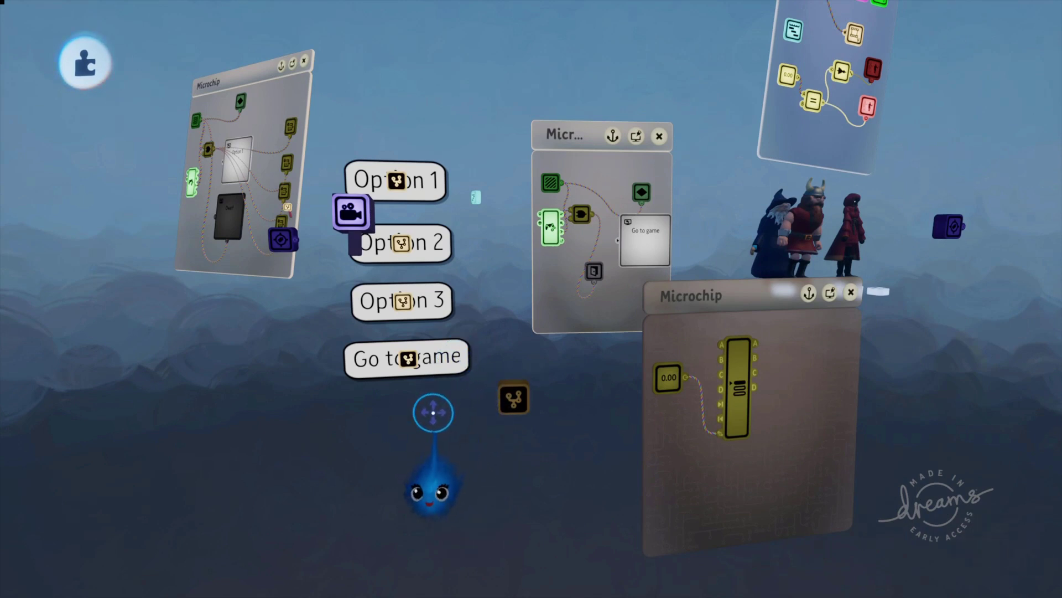
{"action": "middle_click_drag", "start_coordinate": [432, 410], "coordinate": [444, 432]}
{"action": "scroll", "coordinate": [465, 429], "scroll_direction": "up", "scroll_amount": 2}
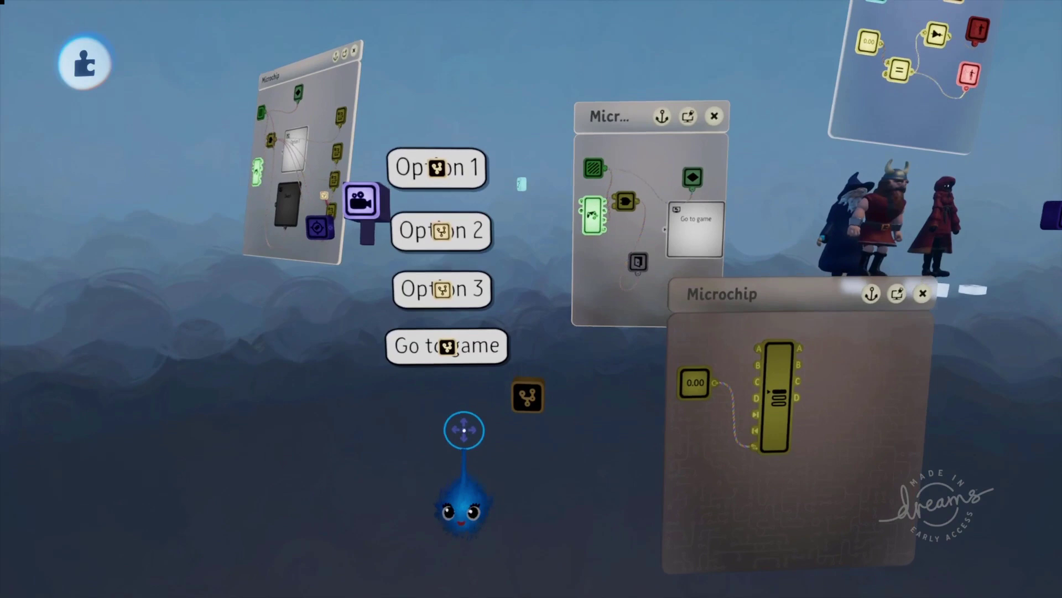